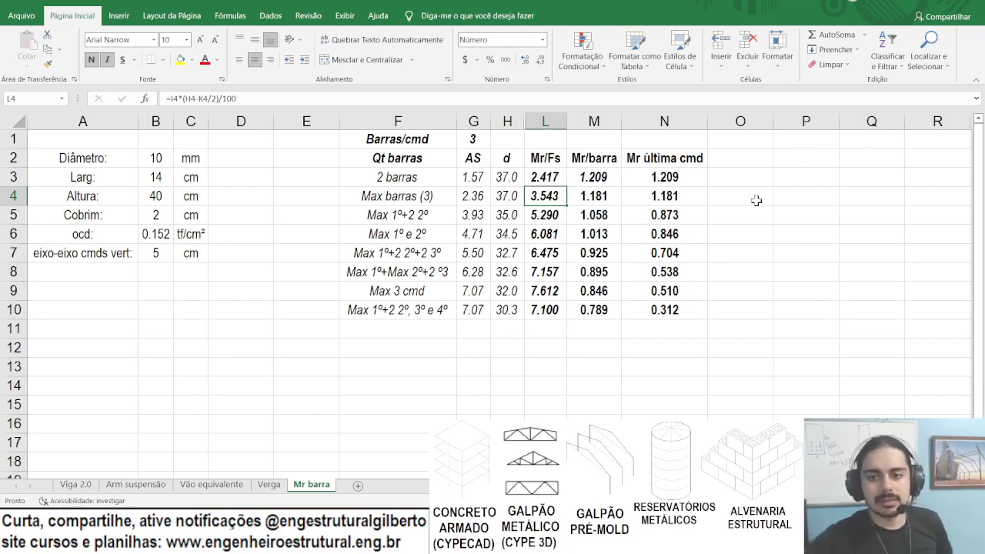
- Set the vertical axis-to-axis layer spacing (eixo-eixo cmds vert) in B7 to 10 cm
click(662, 177)
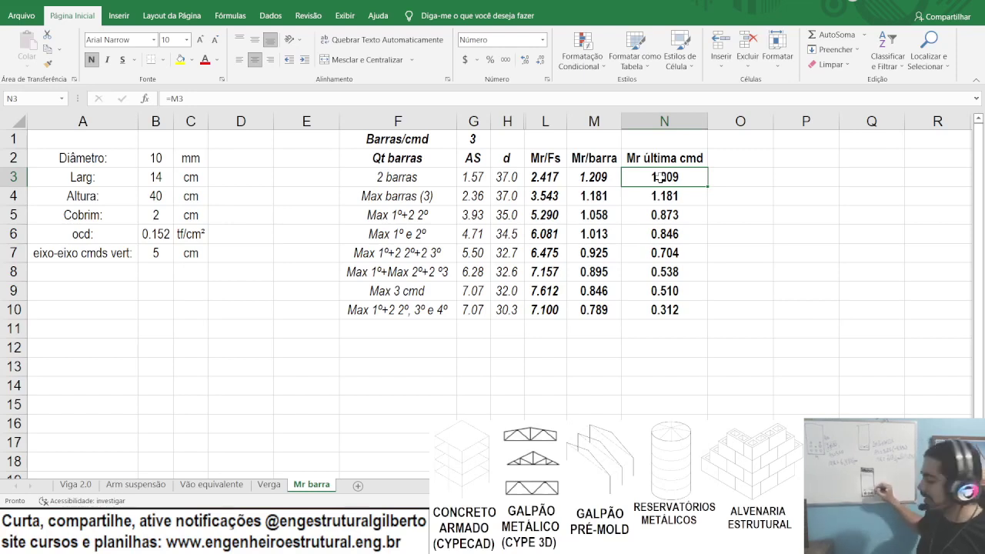
click(657, 218)
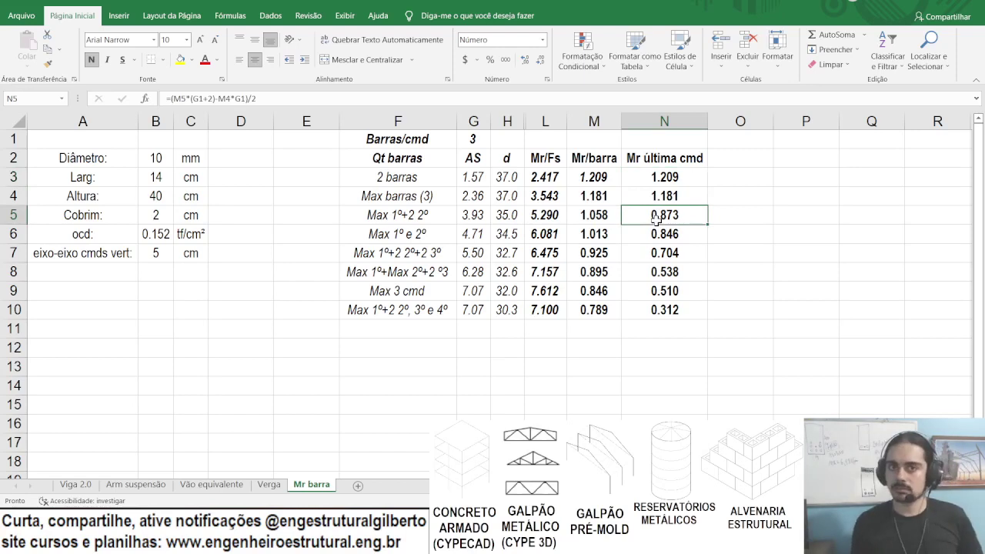
click(144, 251)
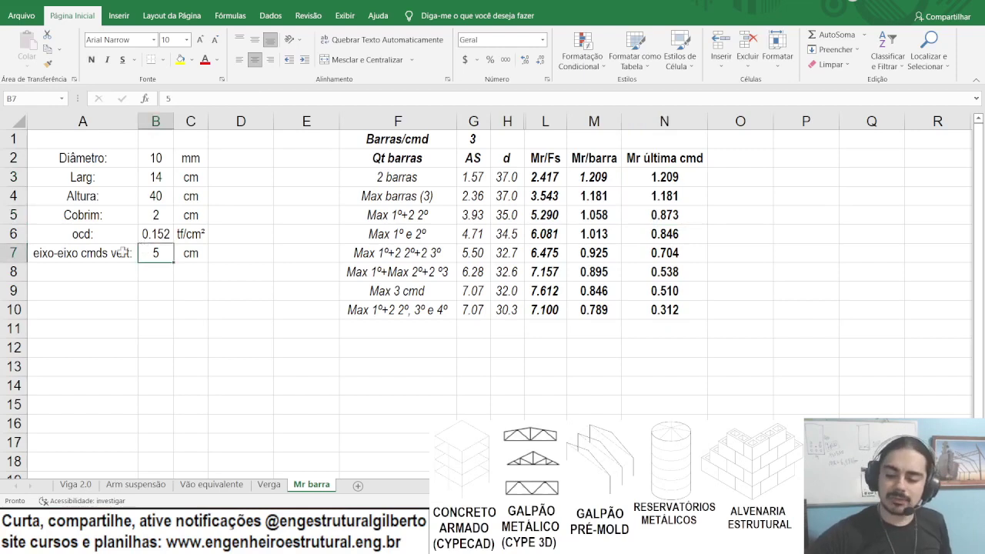
text(10)
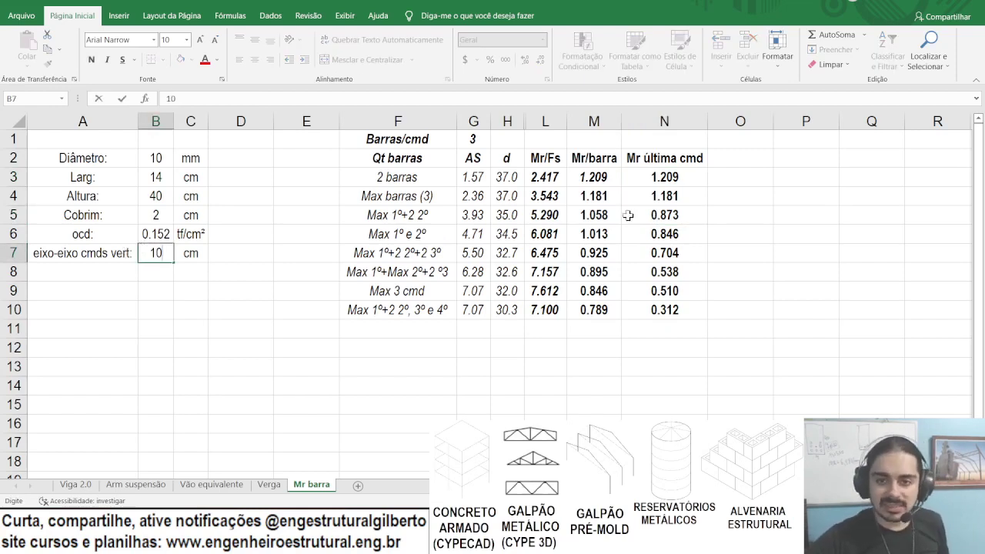
key(Return)
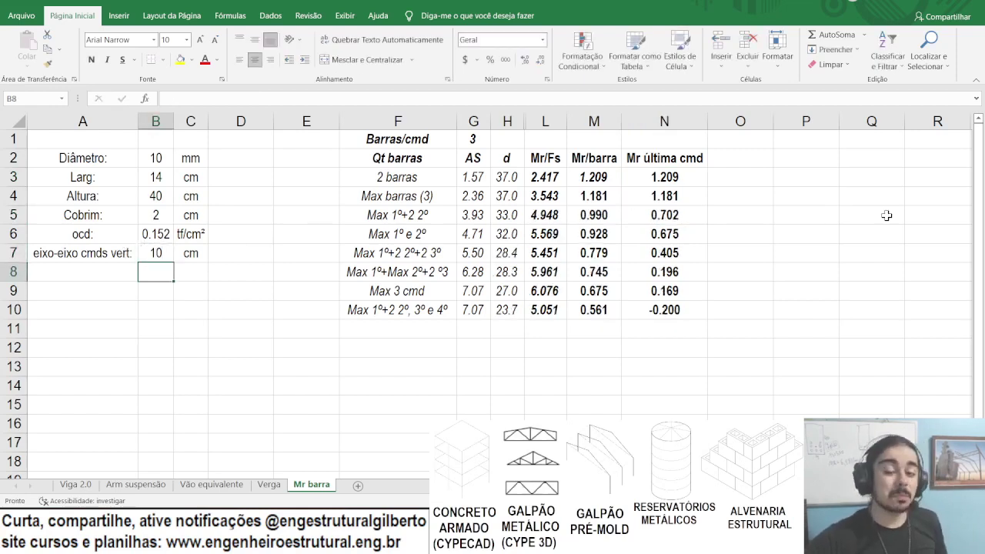
- Set the vertical layer spacing in B7 back to 5 cm
key(Up)
text(5)
key(ctrl+Return)
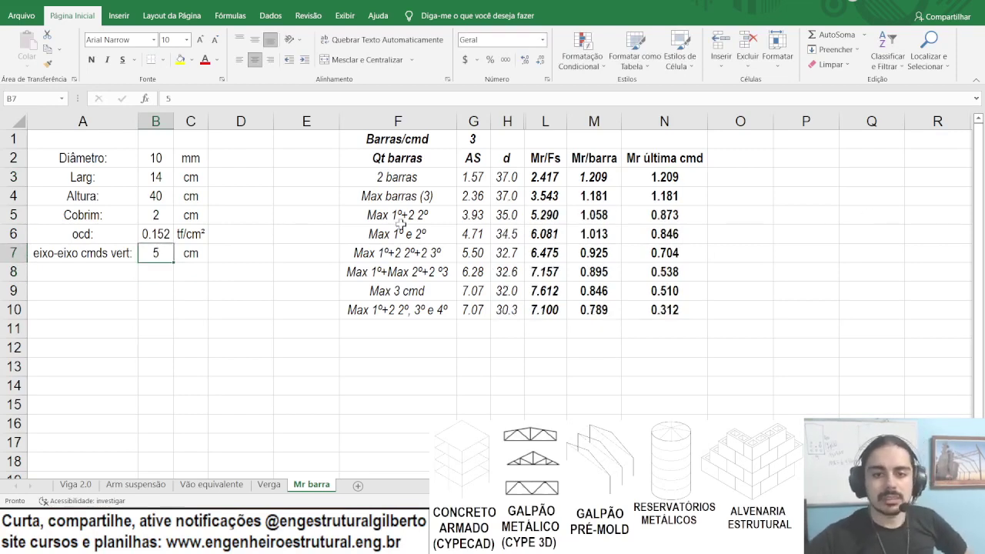
- Examine the moment values and last-layer formulas of the "Max 1º e 2º", "Max 3 cmd" and four-layer rows
drag(370, 233, 666, 231)
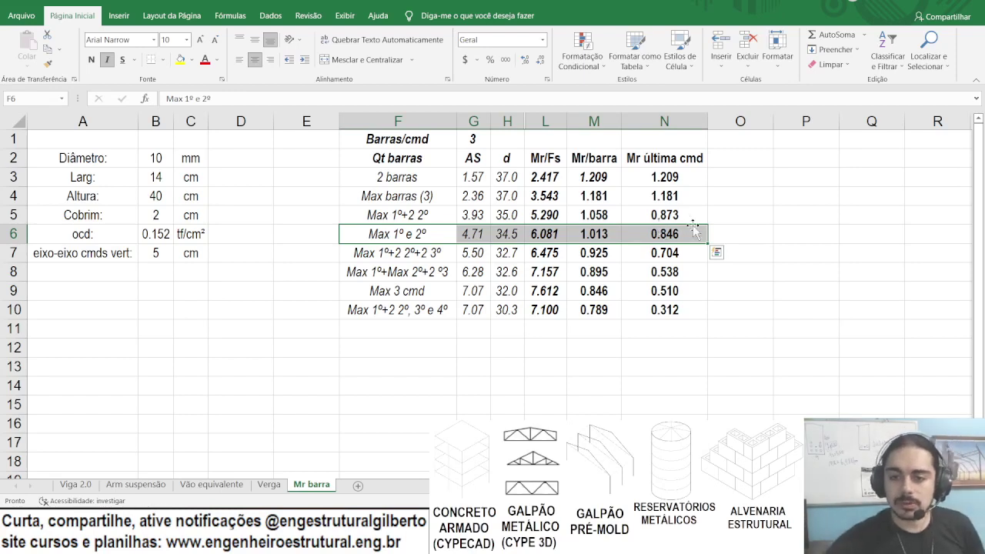
click(691, 229)
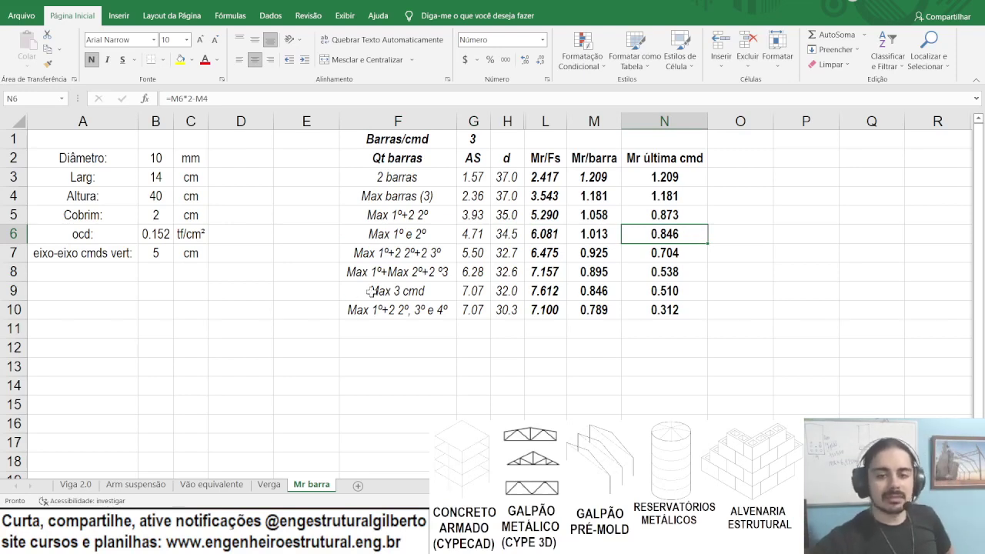
drag(372, 291, 653, 292)
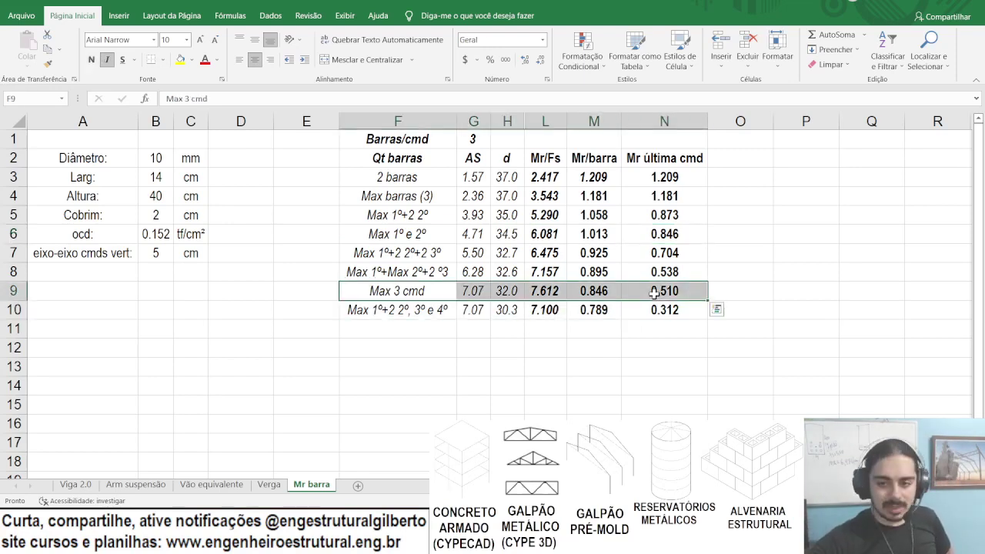
click(653, 292)
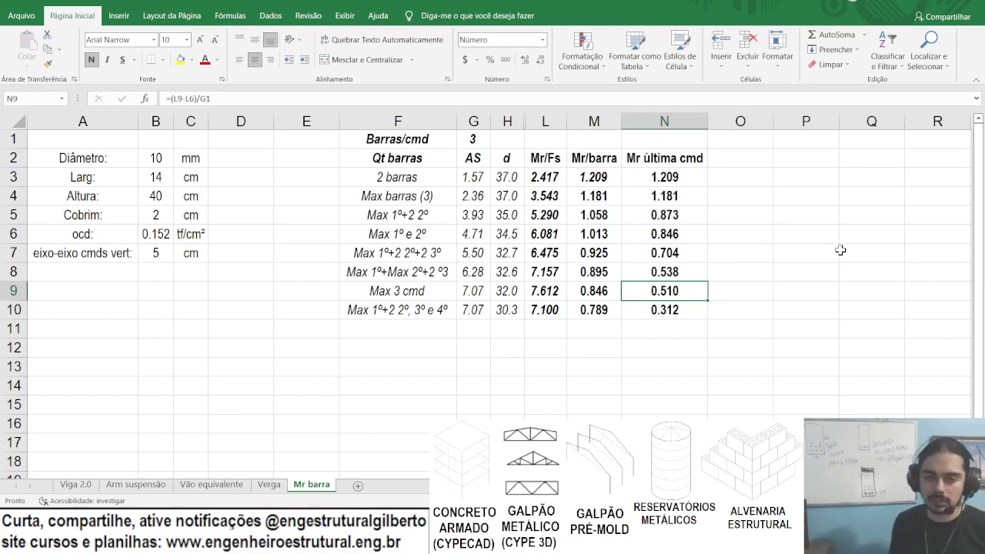
drag(383, 232, 682, 233)
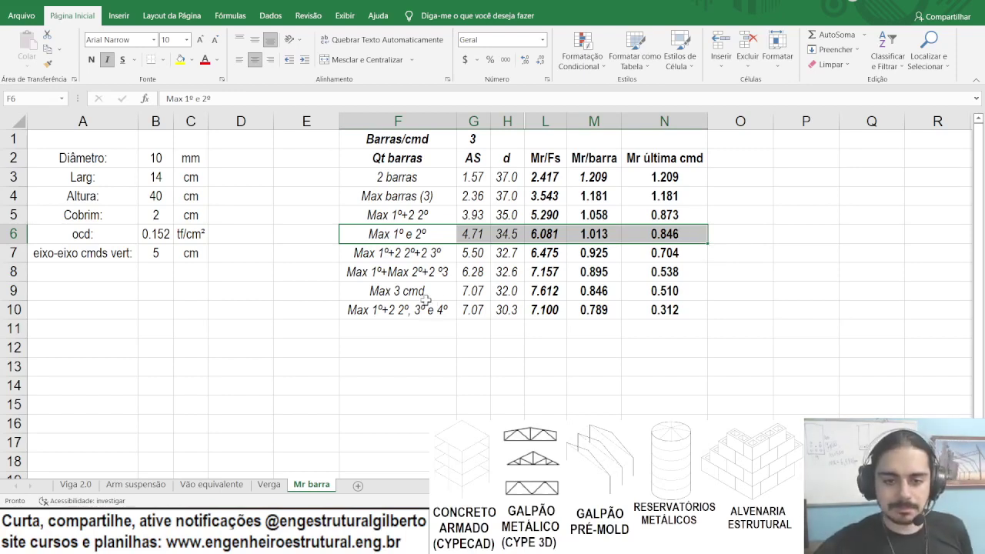
drag(415, 291, 666, 310)
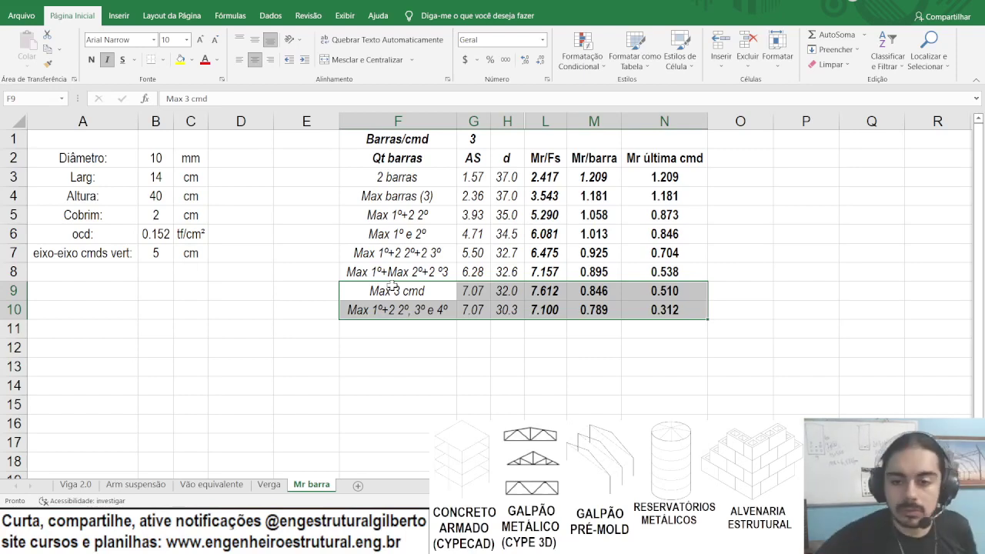
click(546, 289)
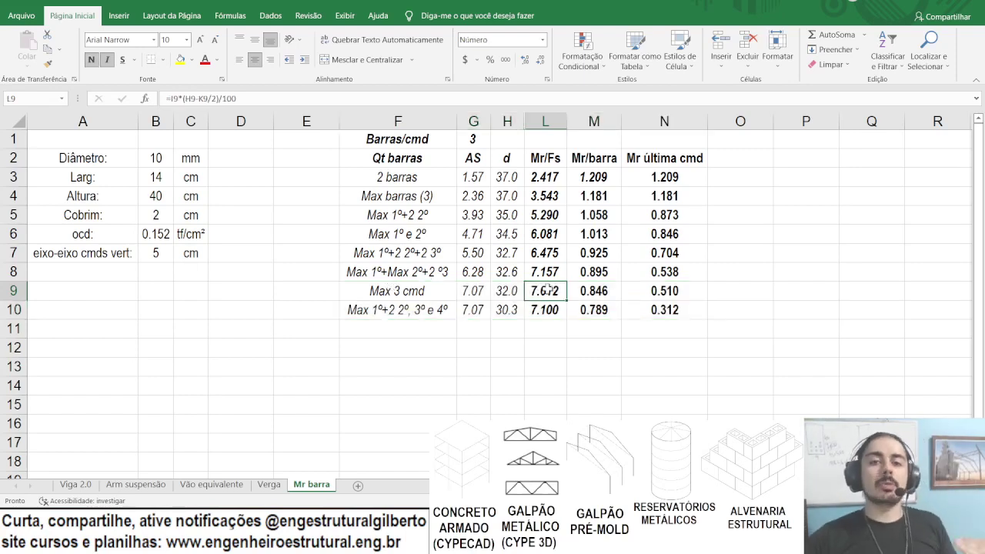
click(546, 309)
- Calculate in L11 the relative moment difference between three full layers and the four-layer arrangement with =L9/L10-1
click(547, 345)
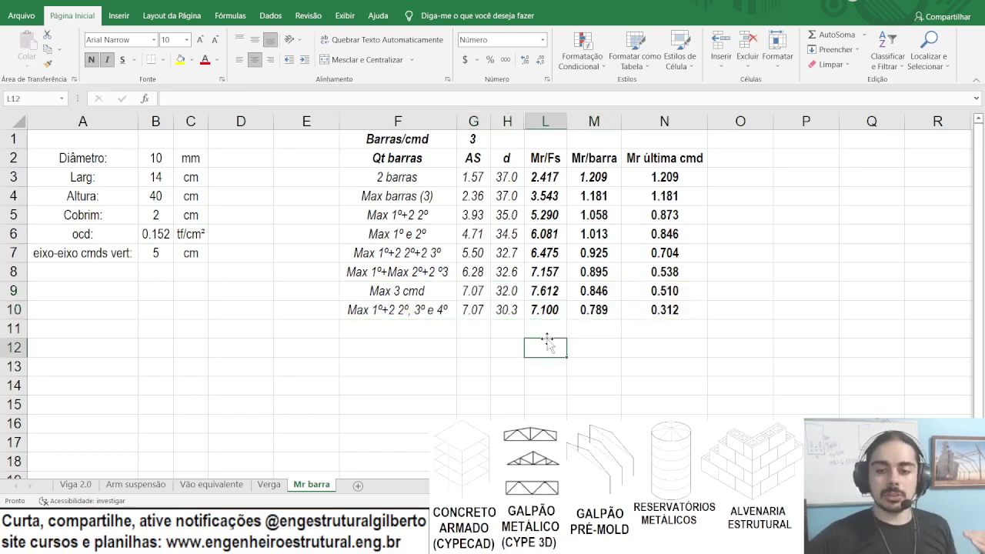
click(545, 312)
click(544, 327)
text(=)
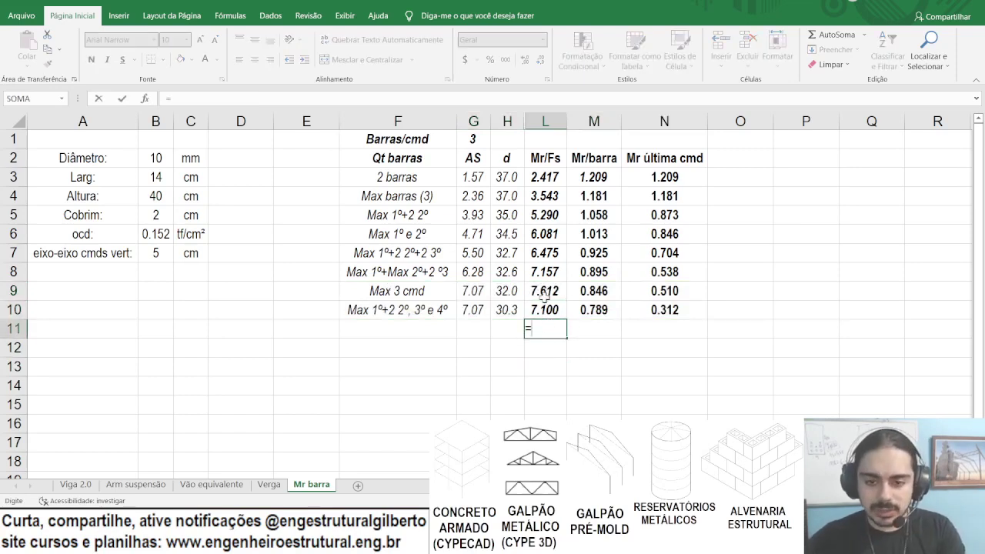
click(544, 292)
text(/)
click(546, 309)
text(-)
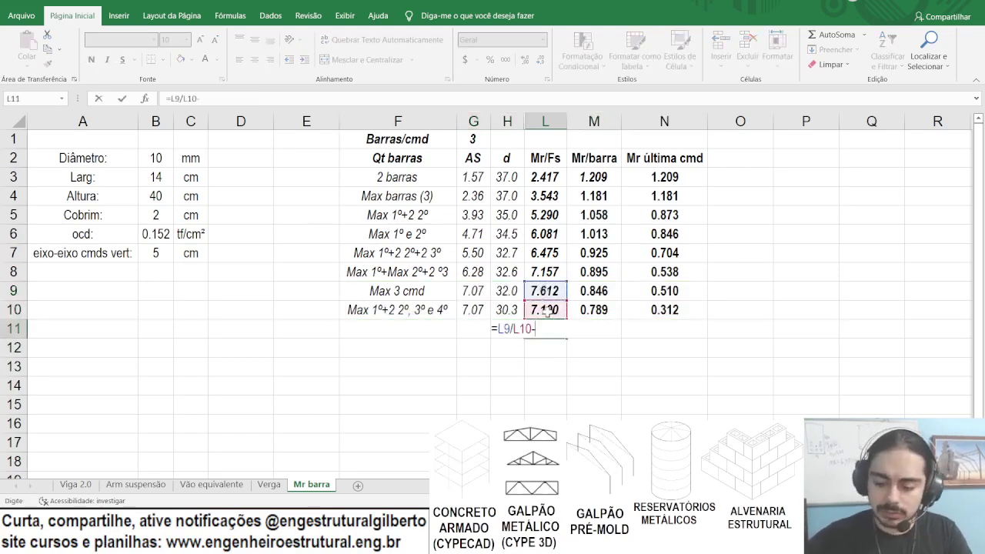
text(1)
key(ctrl+Return)
- Format the difference in L11 as a percentage with two decimal places
click(489, 60)
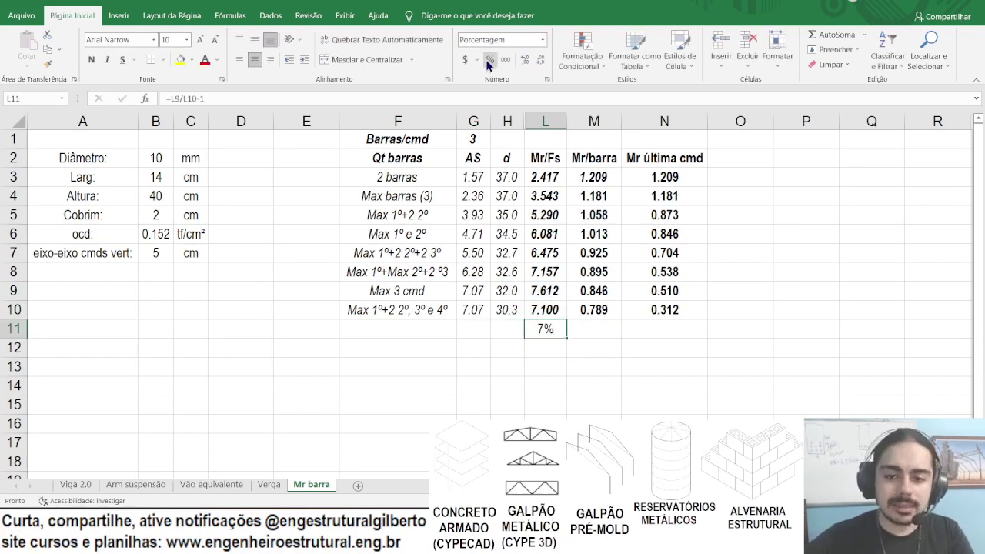
click(526, 60)
click(527, 60)
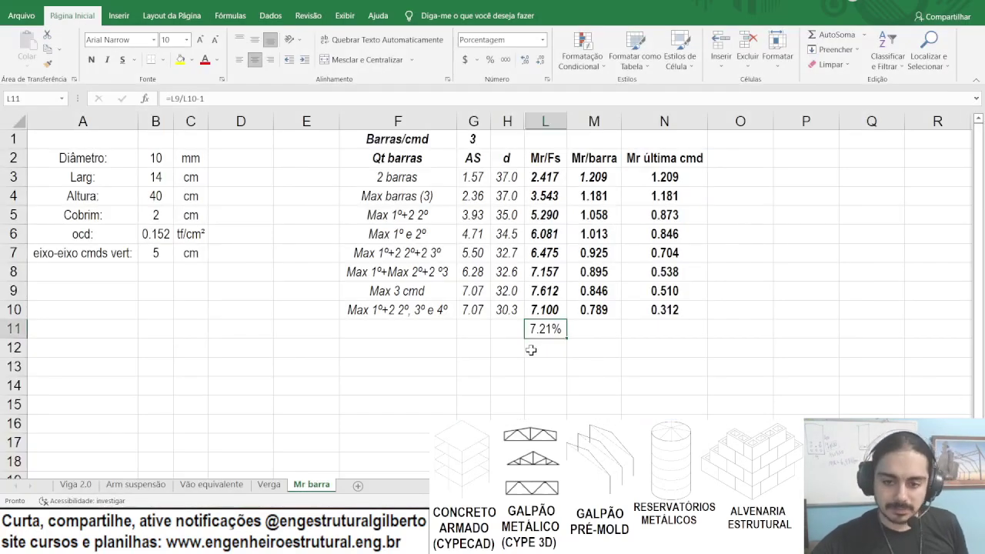
- Calculate the ratio =0.955/1.108 in L12, below the percentage
click(533, 350)
text(=)
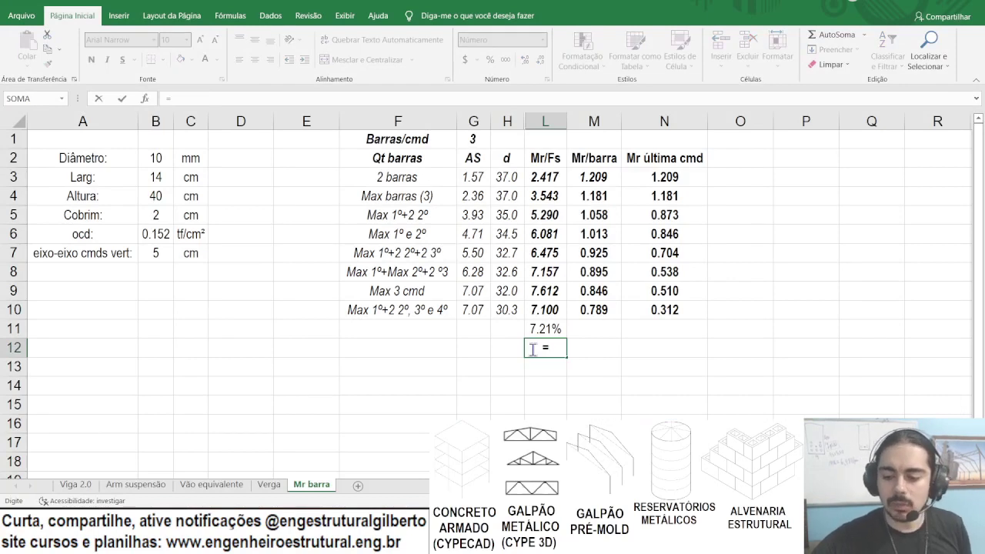
text(0.95)
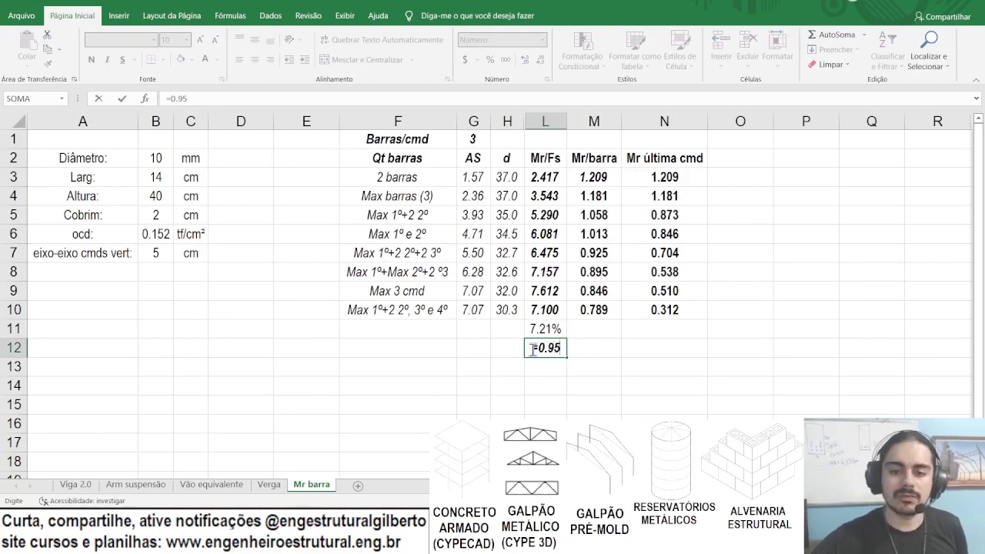
text(5/)
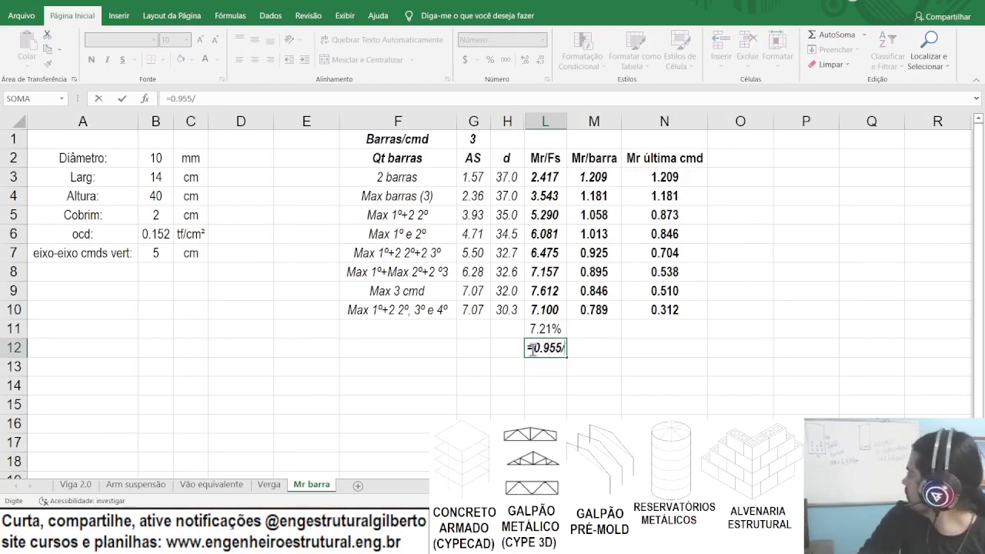
text(1.108)
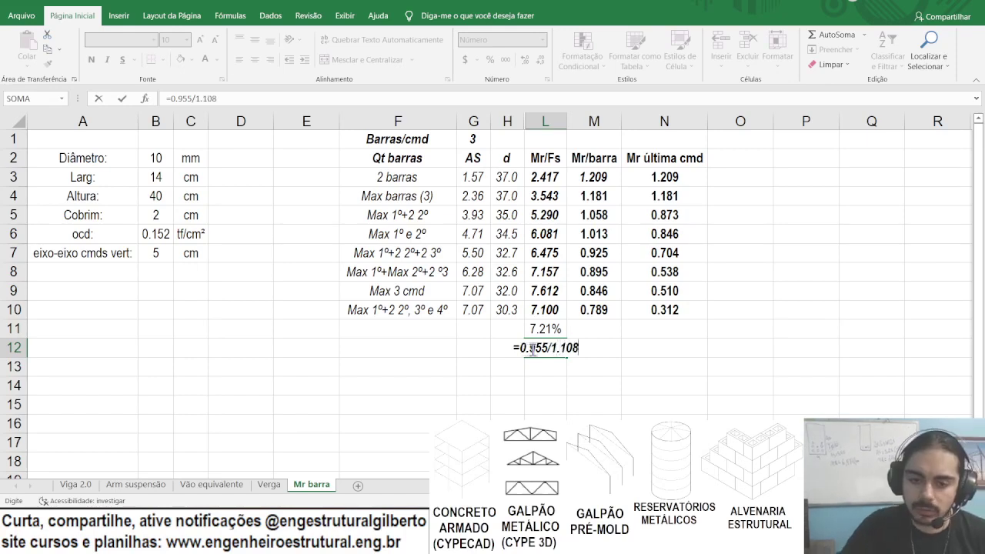
key(ctrl+Return)
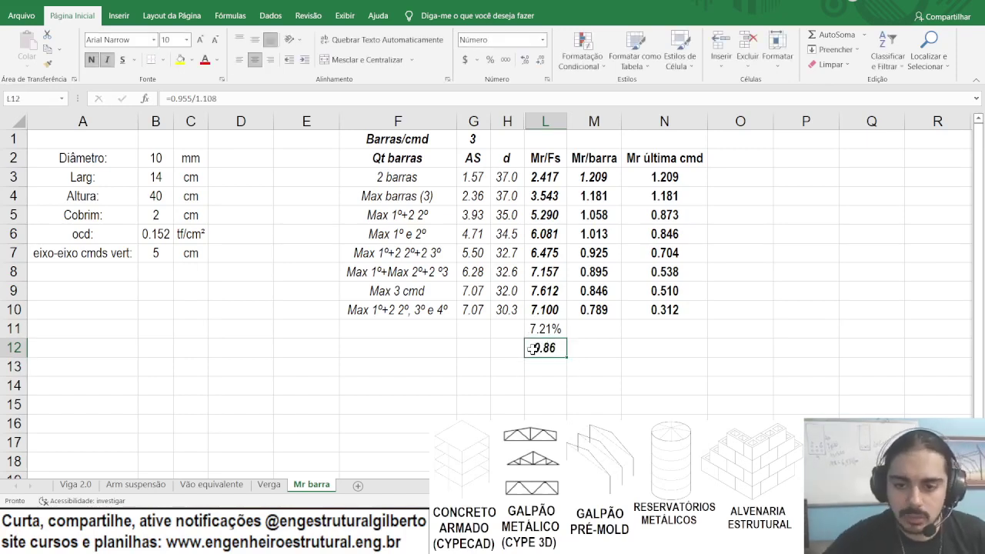
- Calculate the inverse of the L12 ratio in L13 with =1/L12
click(532, 366)
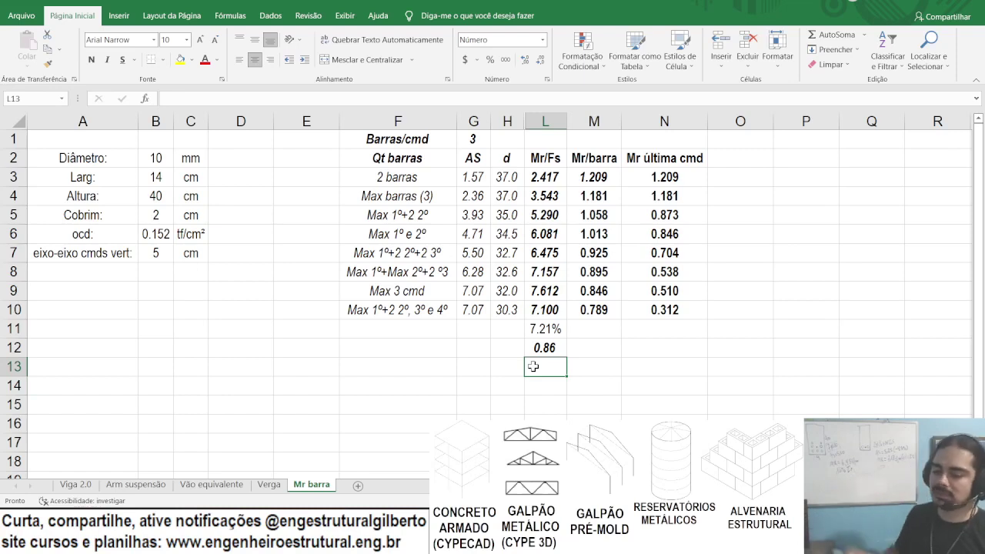
text(=1/)
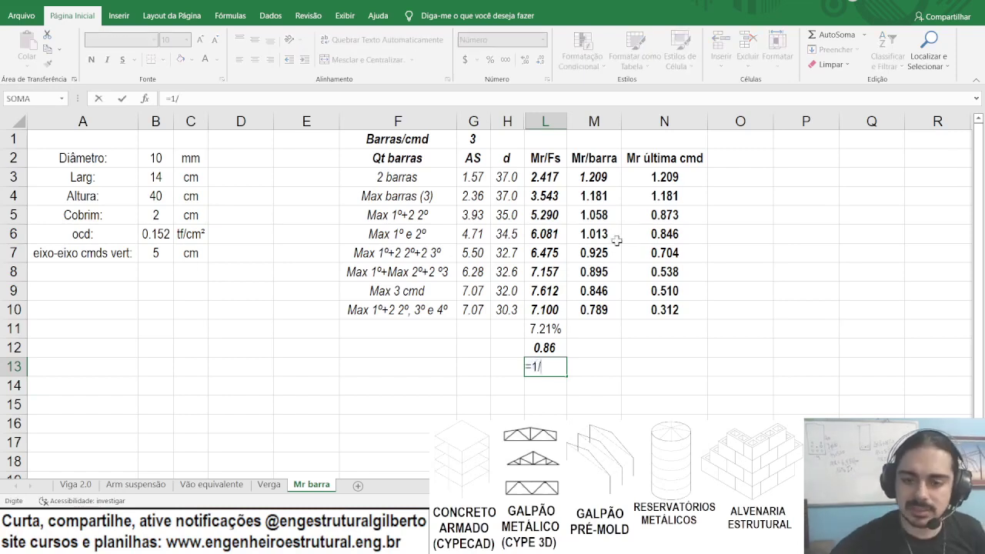
click(554, 348)
key(Return)
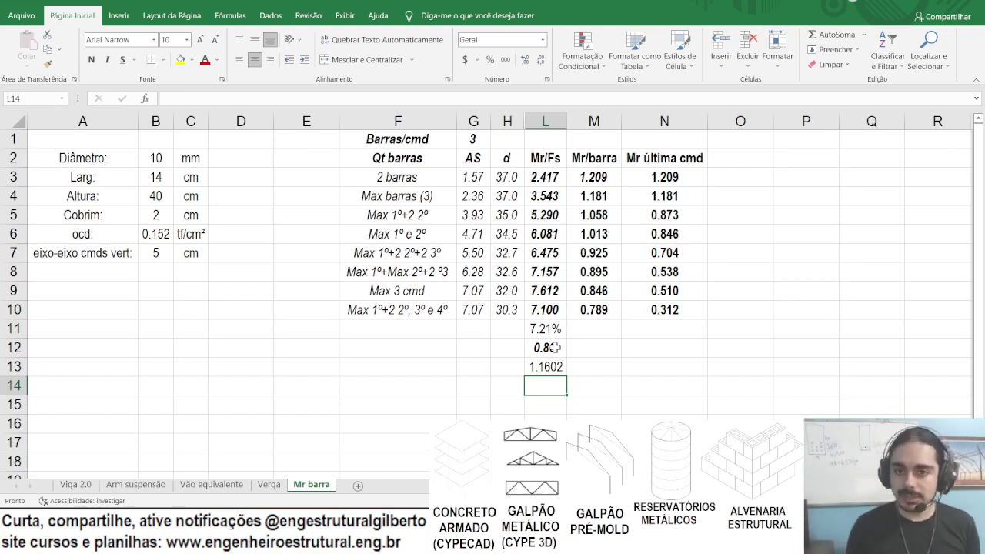
- Review the auxiliary calculations in L11:L13 and clear them
click(560, 336)
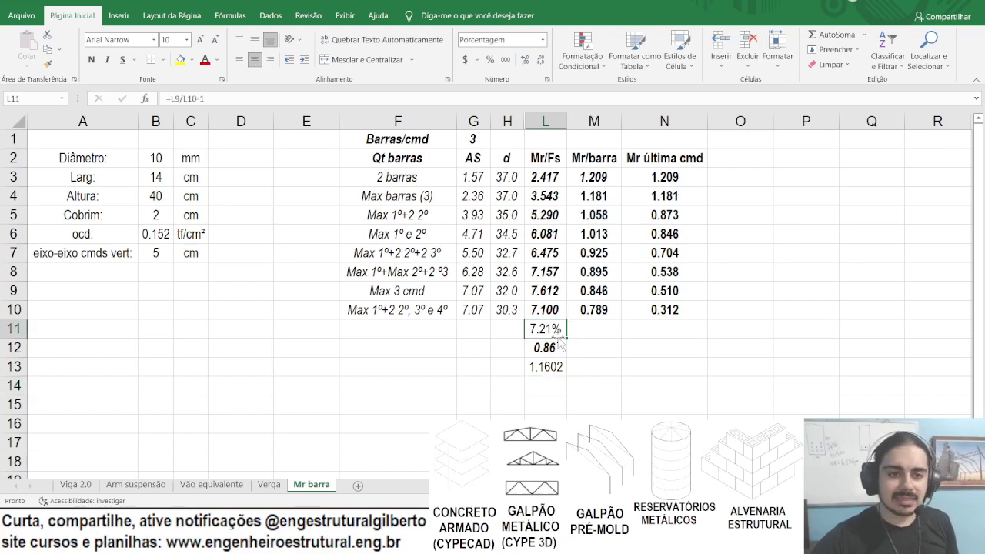
click(556, 346)
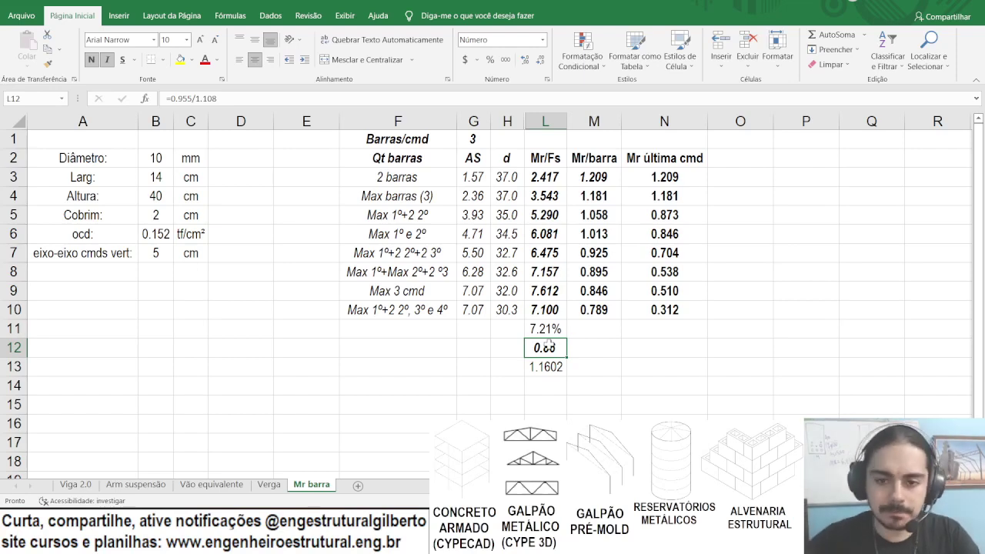
drag(550, 329, 553, 358)
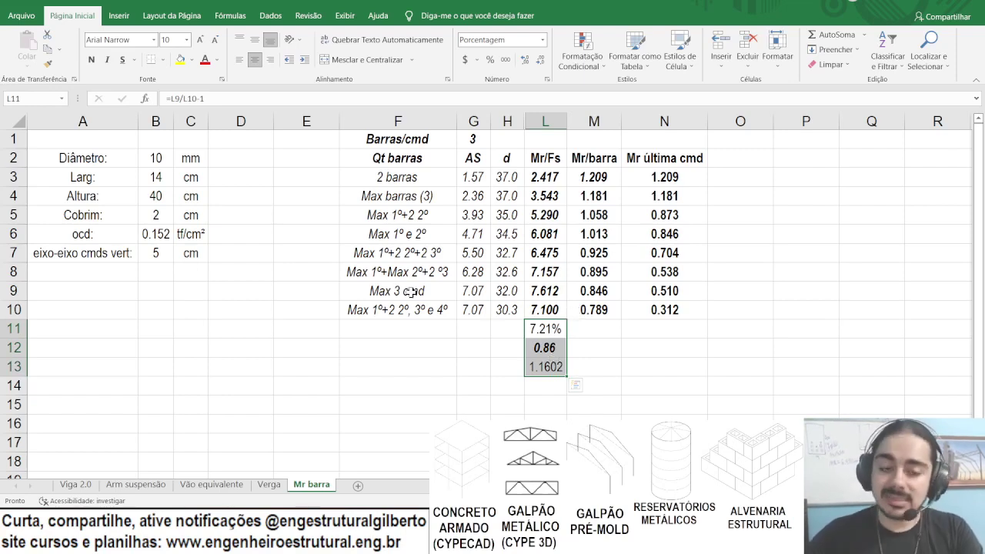
key(Delete)
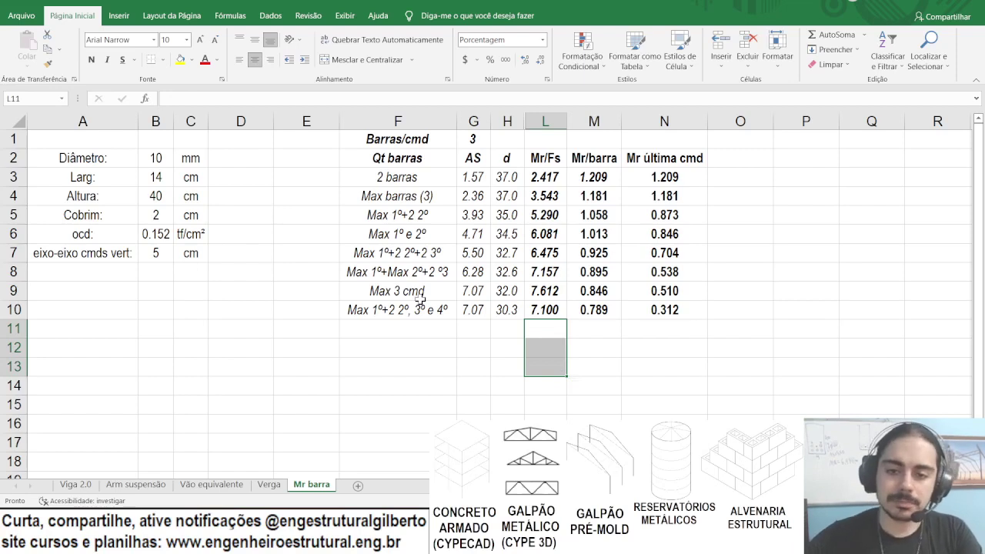
- Calculate in O9, beside the "Max 3 cmd" row, the ratio =7.612/L9
click(384, 290)
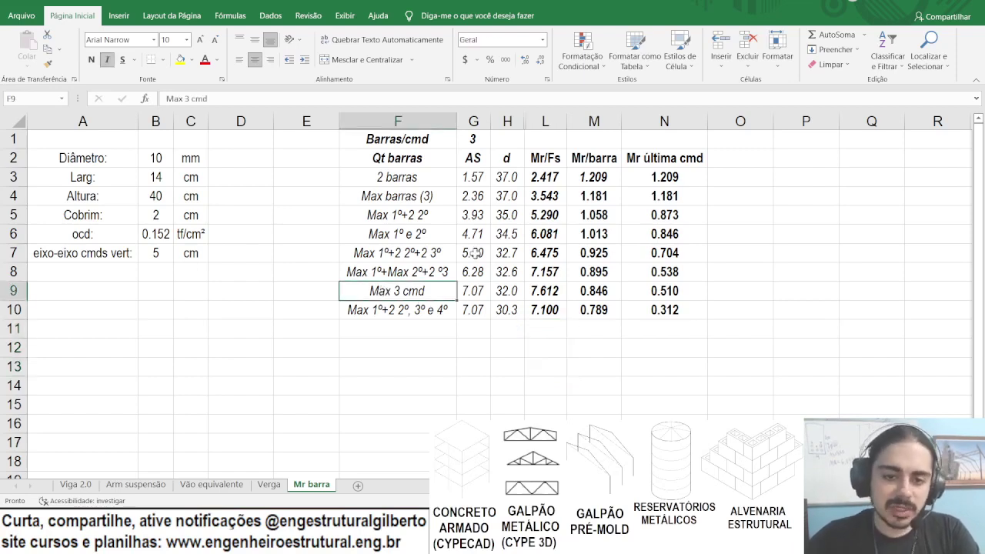
drag(392, 291, 542, 290)
click(543, 290)
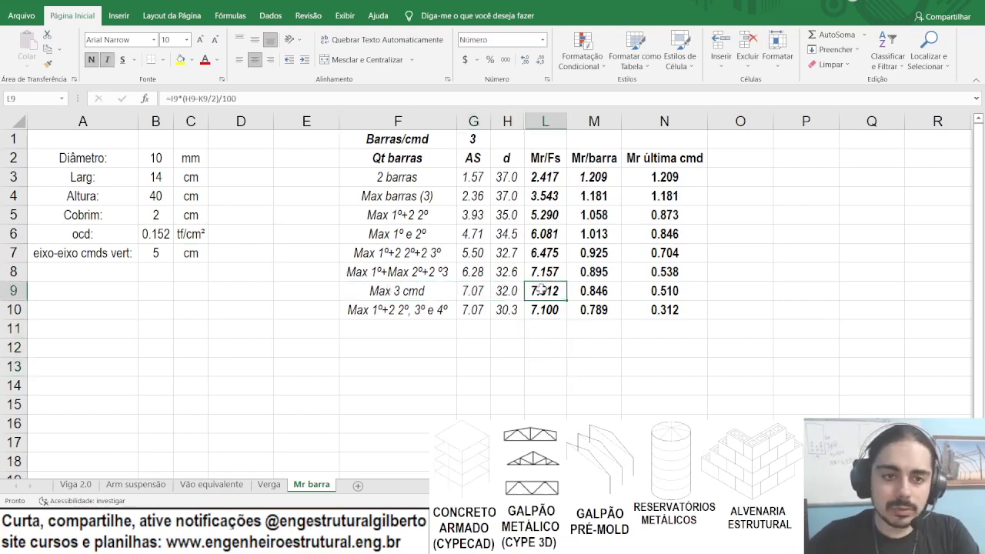
click(739, 296)
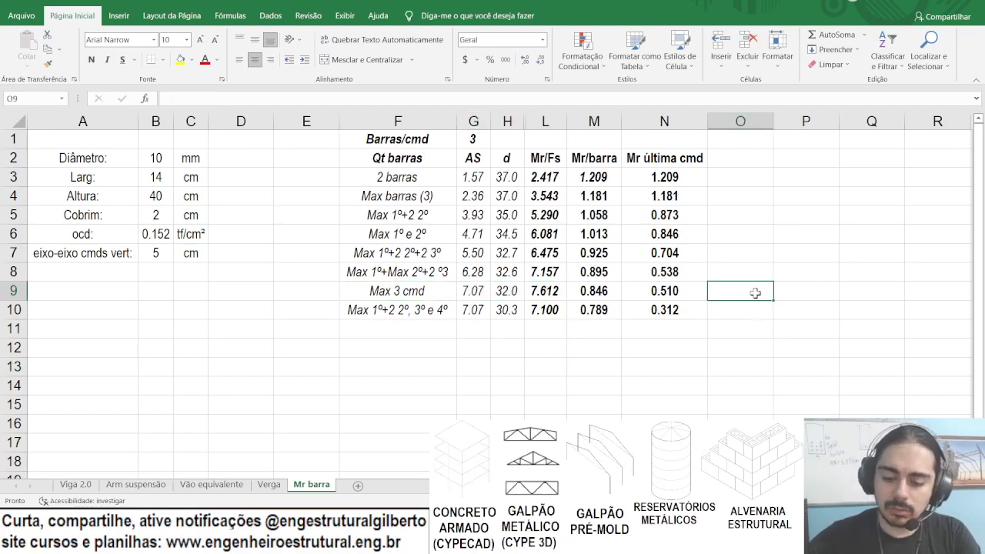
text(=7.612/)
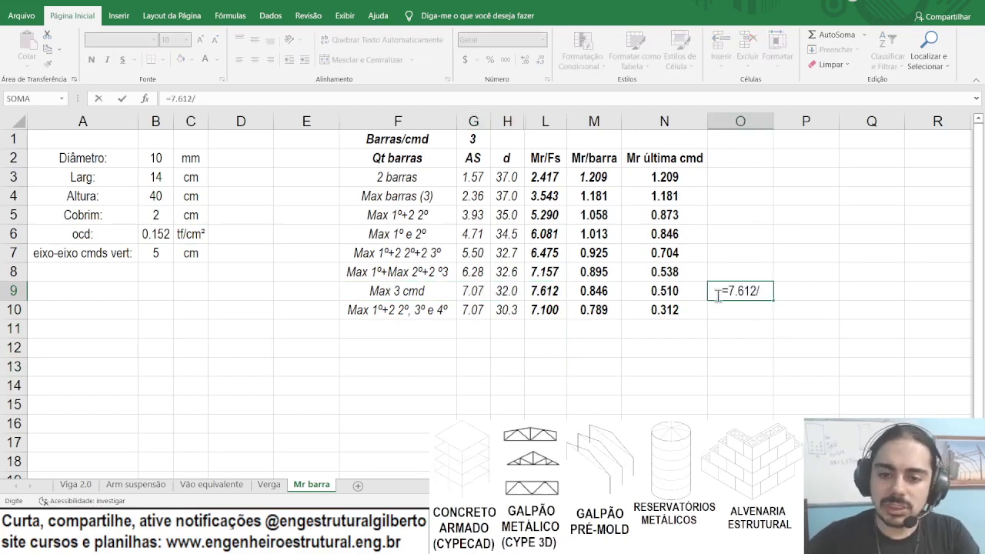
click(543, 291)
key(ctrl+Return)
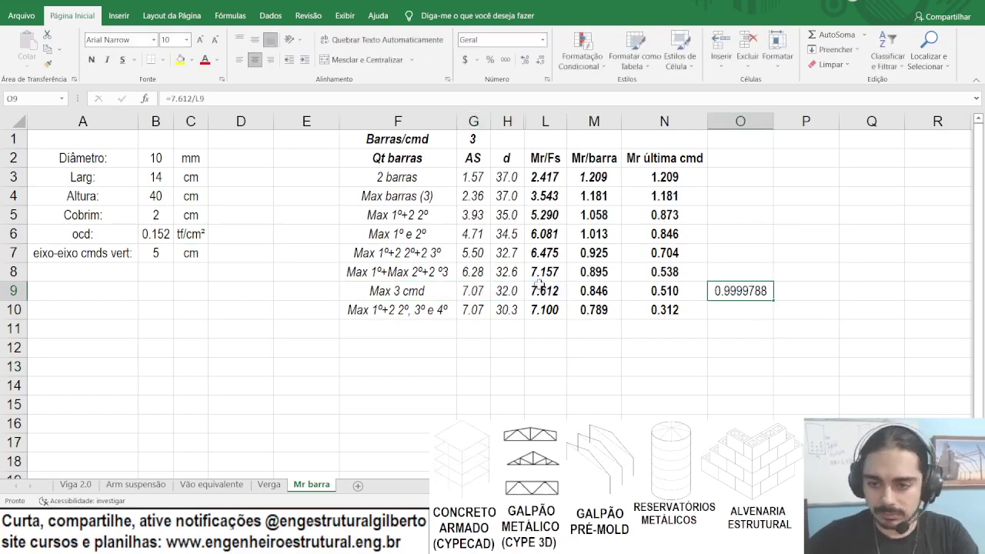
- Replace the formula in O9 with the relative increase =L9/7.612-1
text(=)
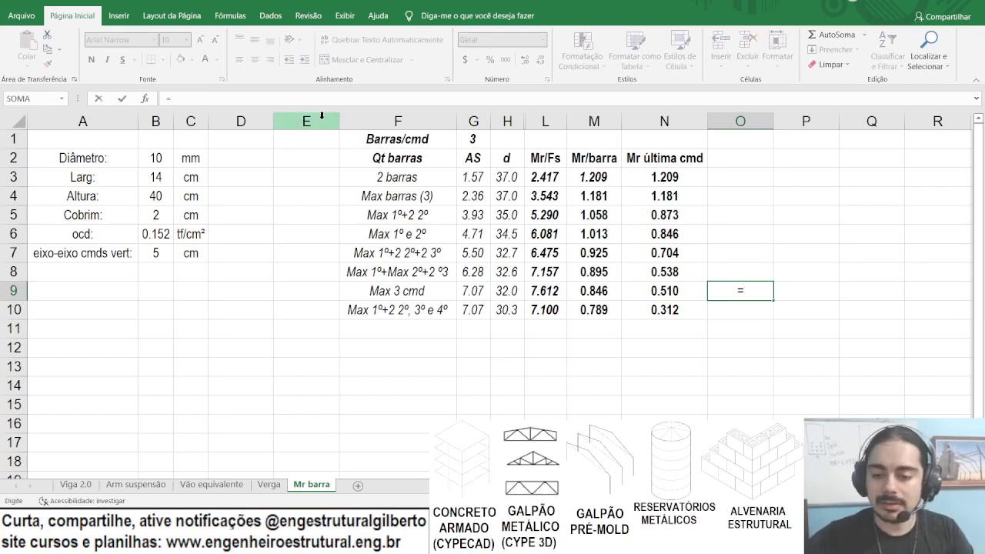
click(535, 291)
text(/7)
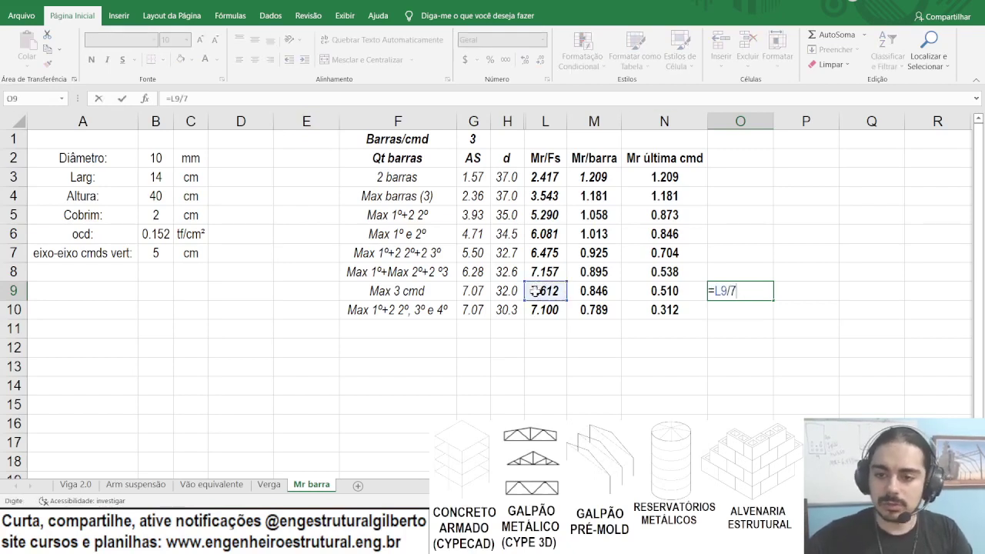
text(.612)
key(ctrl+Return)
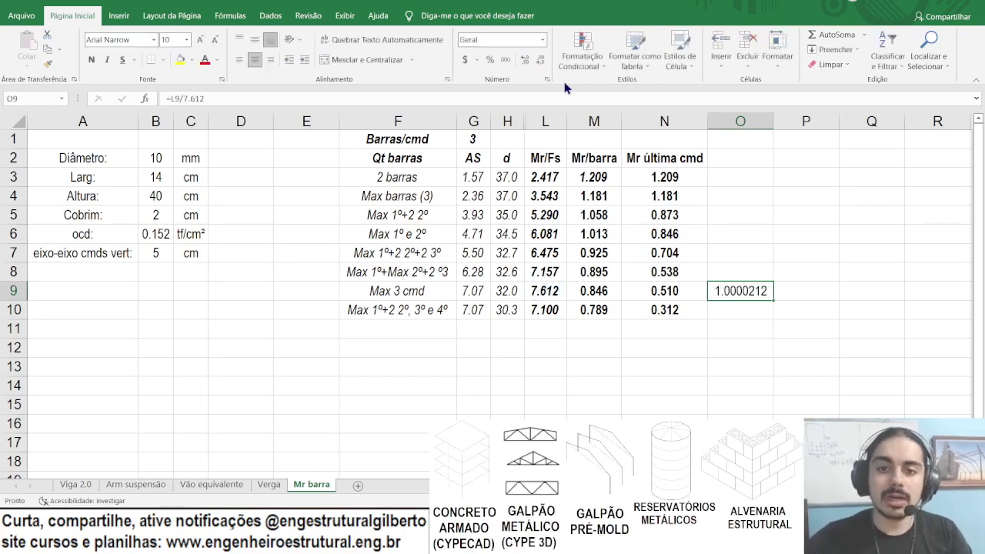
click(253, 97)
text(-)
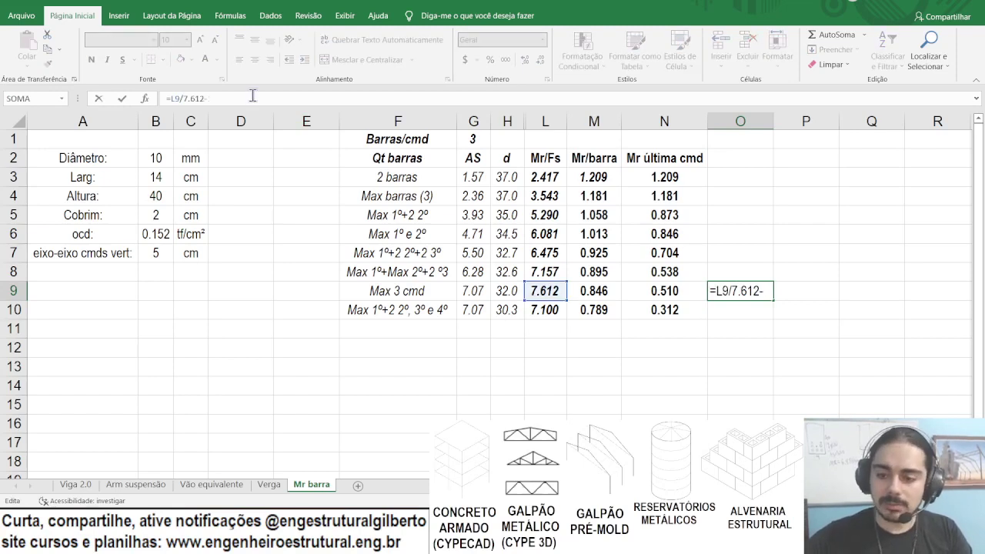
text(1)
key(ctrl+Return)
- Format O9 as a percentage with two decimals and autofit the width of column O
click(490, 60)
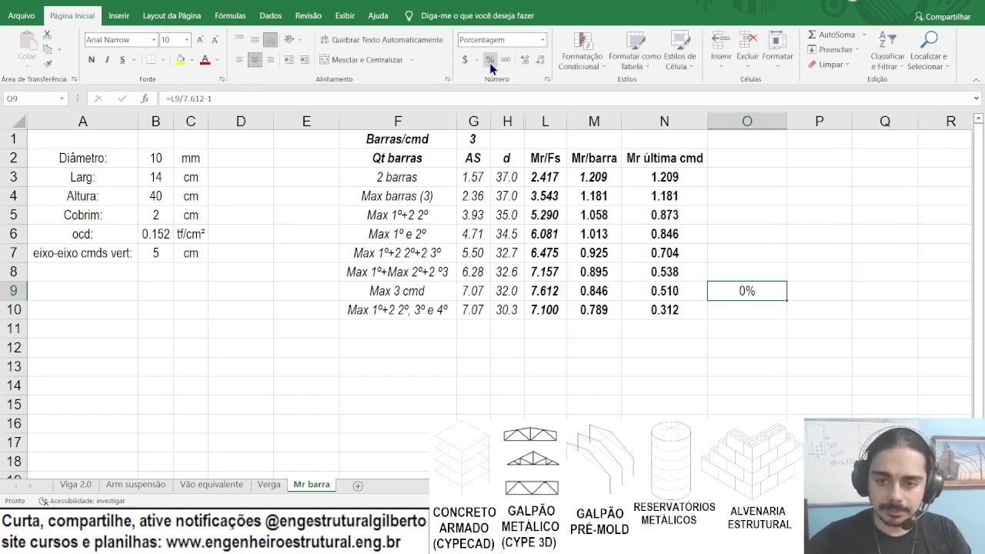
click(524, 60)
click(524, 60)
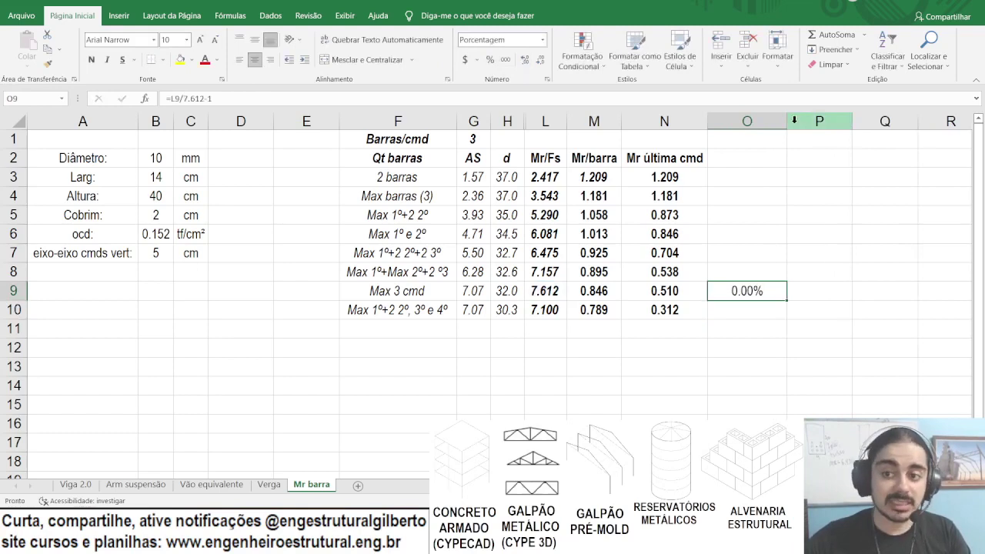
click(794, 120)
double_click(787, 121)
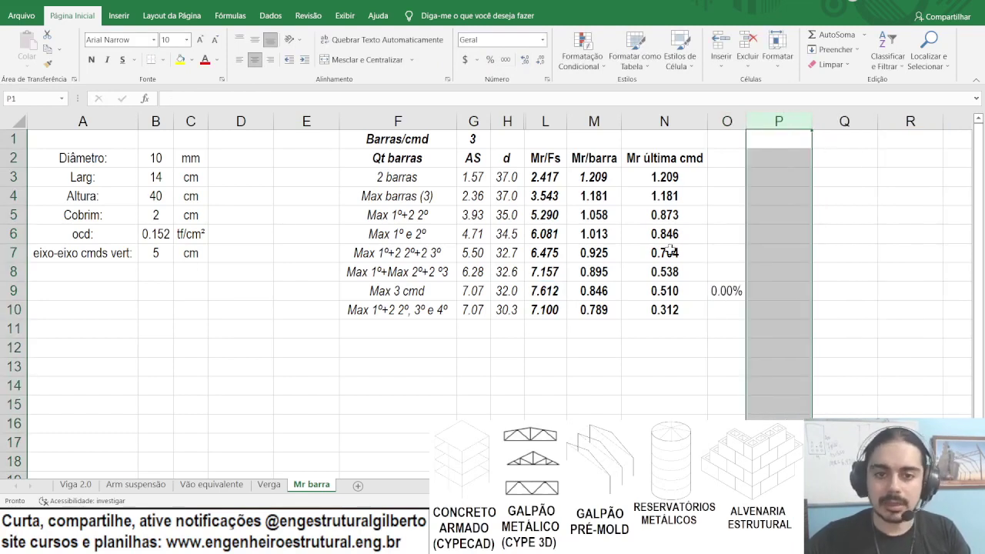
- Copy the O9 formula to O3 and change its divisor to 2.417, giving =L3/2.417-1
click(726, 290)
key(ctrl+c)
click(725, 178)
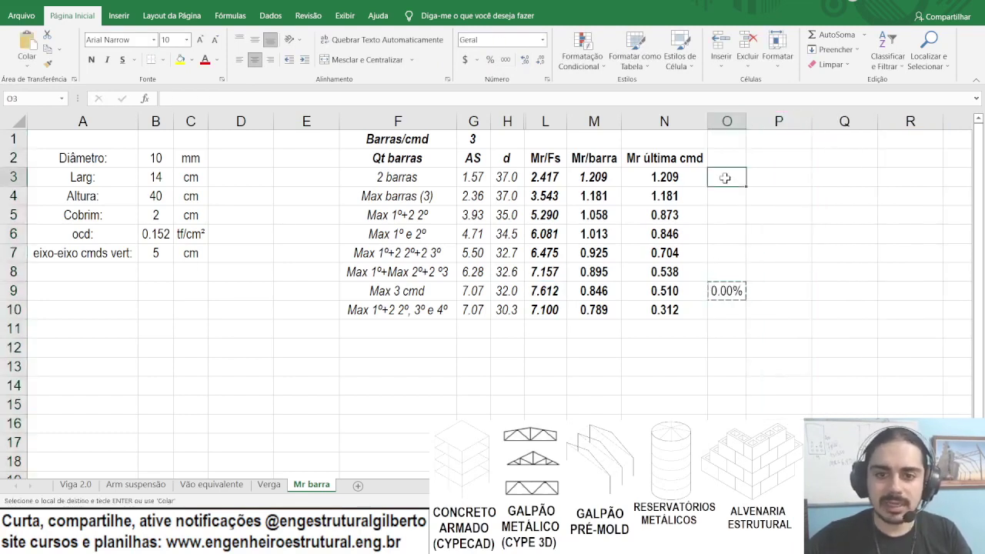
key(ctrl+v)
double_click(193, 99)
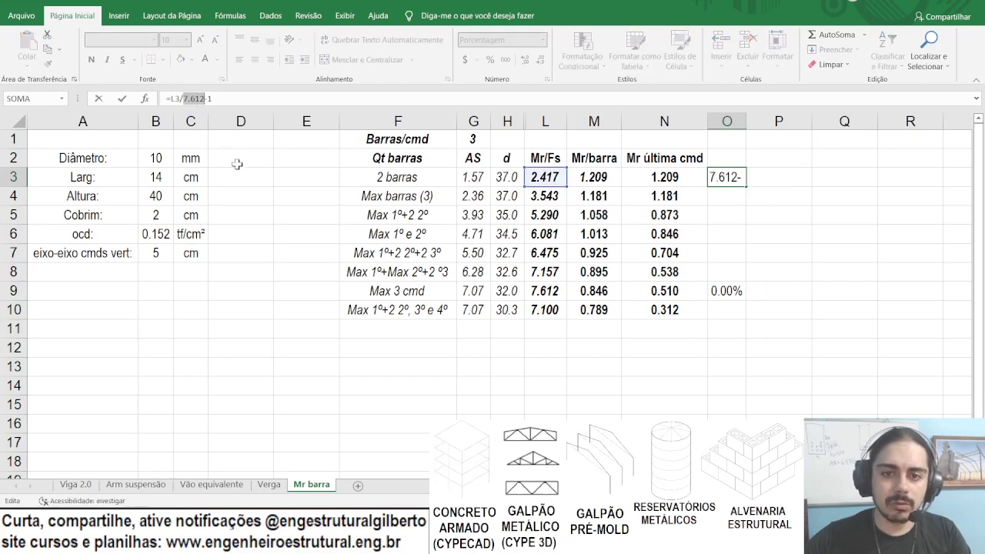
text(2.417)
key(Return)
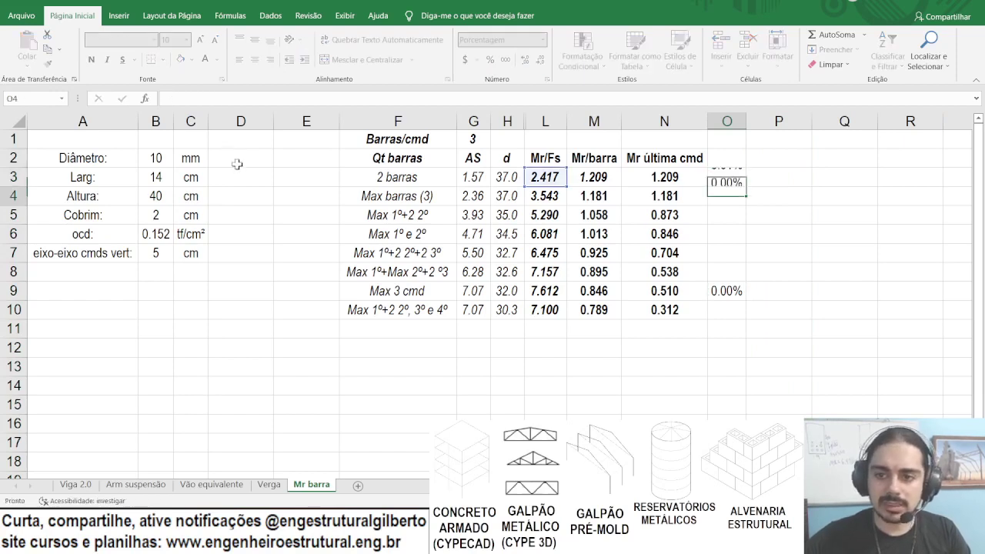
click(720, 174)
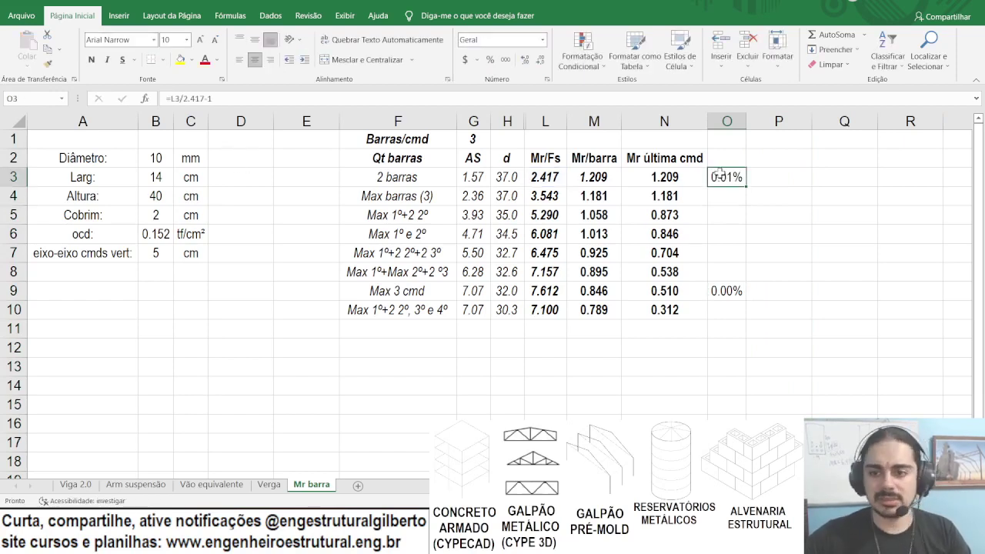
- Change the ocd formula in B6 to =0.3/1.4*0.85 and check the percentage increase in O9
click(160, 229)
click(182, 98)
key(BackSpace)
key(BackSpace)
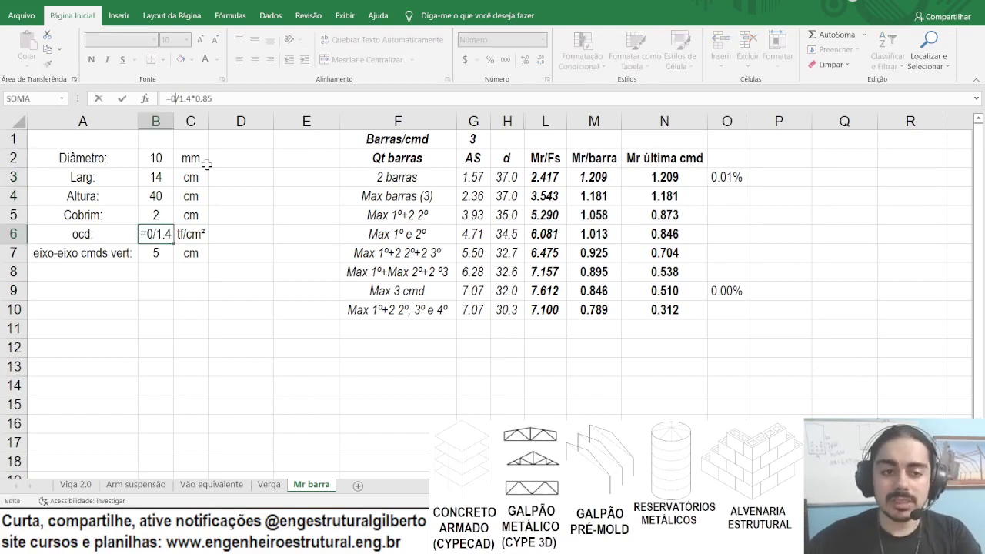
text(3)
key(Return)
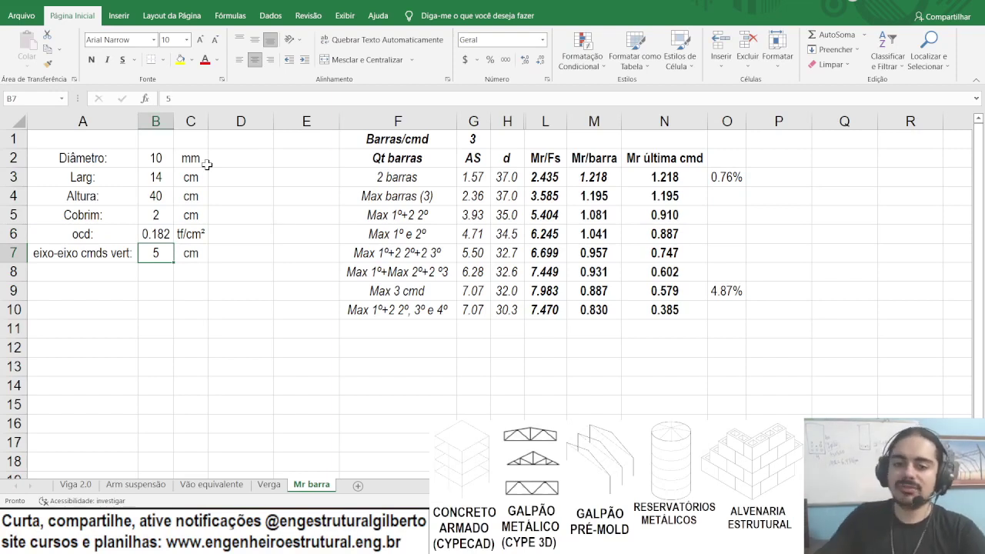
click(727, 291)
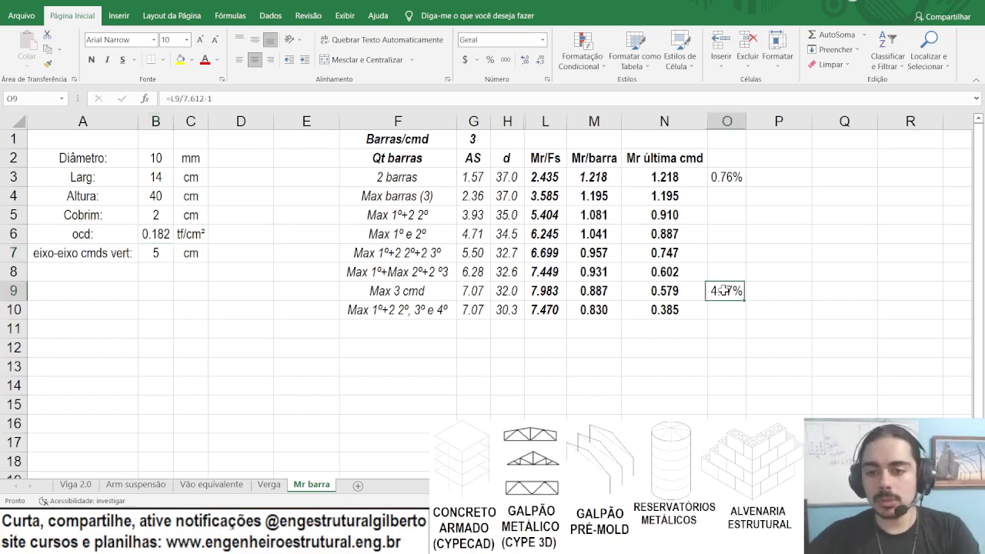
click(727, 254)
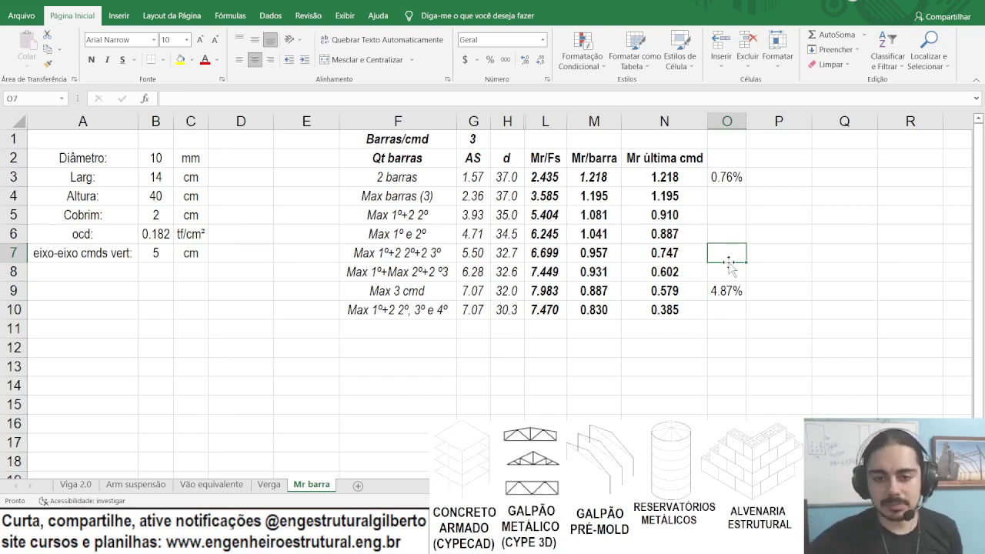
- Change the ocd formula in B6 to =0.4/1.4*0.85 and autofit column O to check the increase in O3
click(155, 234)
double_click(176, 99)
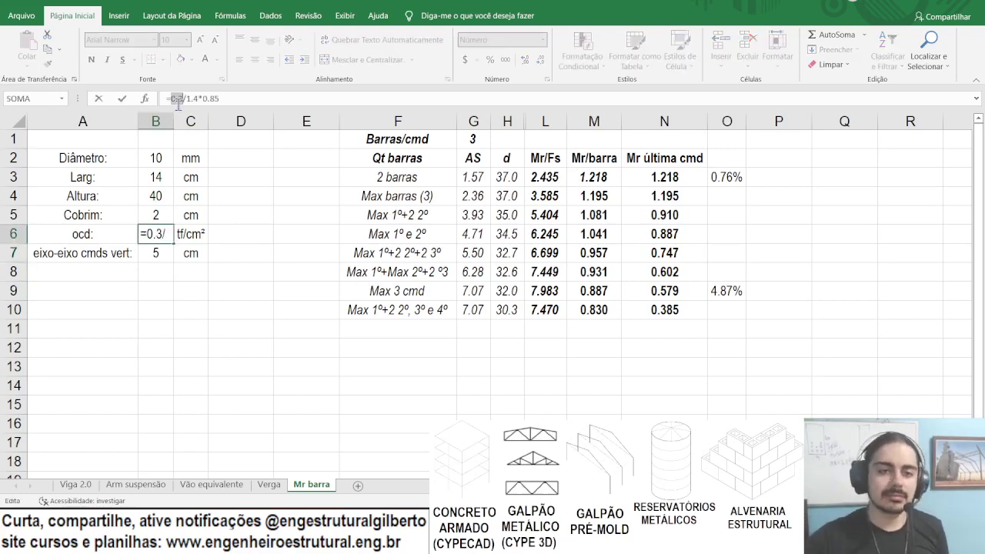
text(0.4)
key(Return)
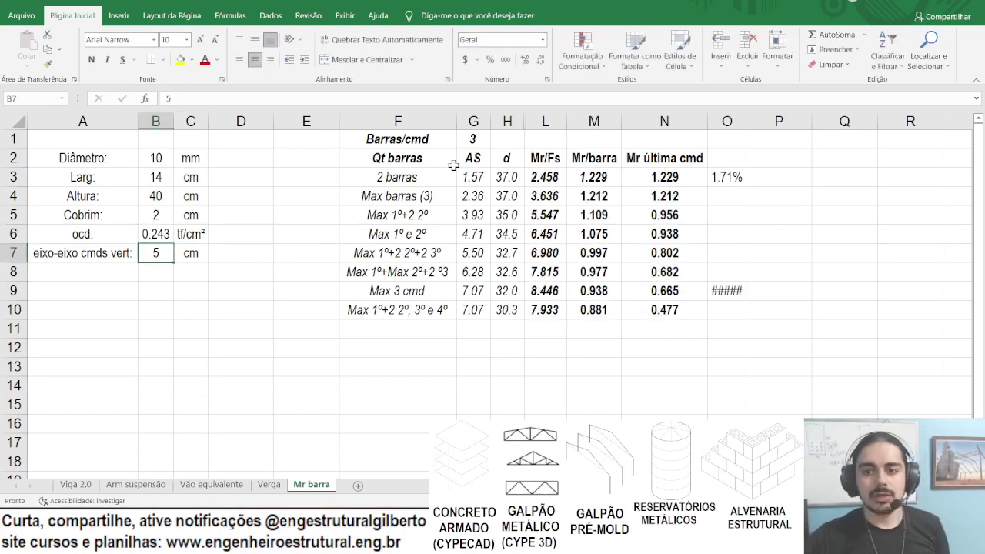
double_click(743, 117)
click(729, 179)
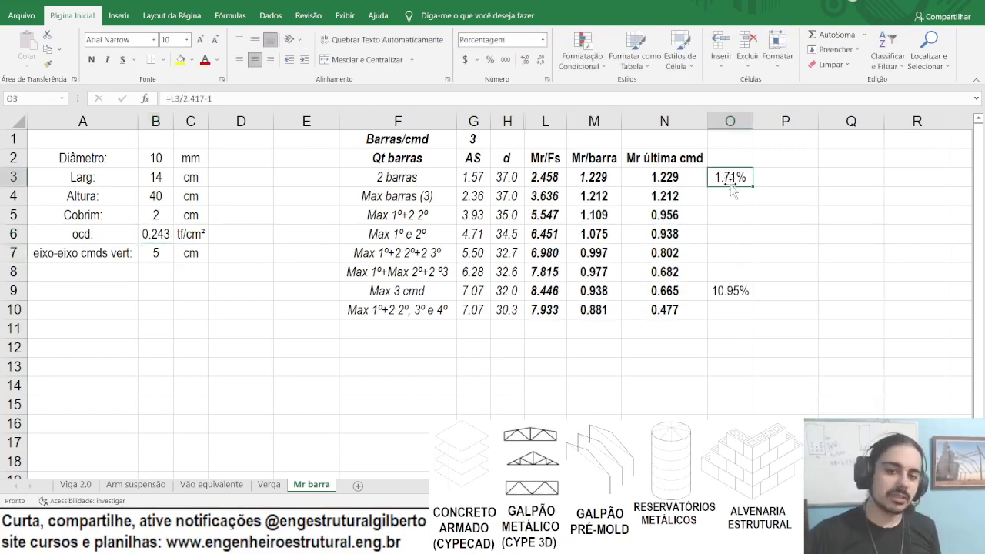
- Clear the auxiliary percentages in O9 and O3
click(730, 286)
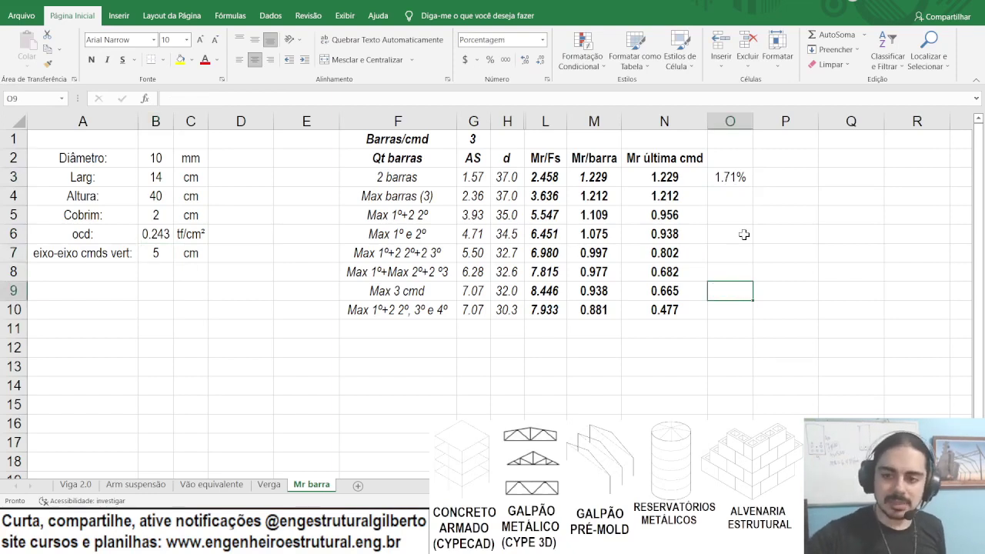
click(721, 178)
key(Delete)
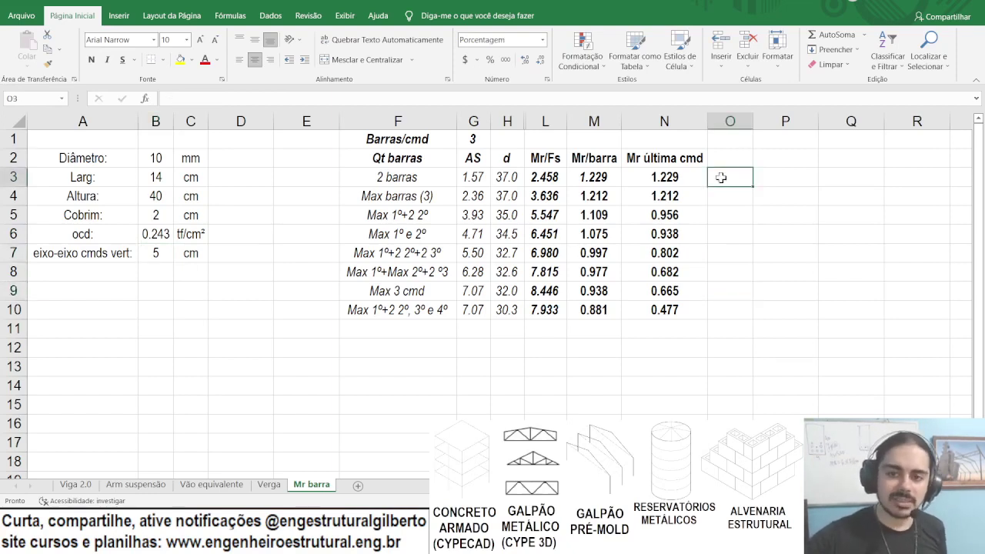
- Review the steel area and resisting moment of the "Max 1º+2 2º" arrangement
click(388, 233)
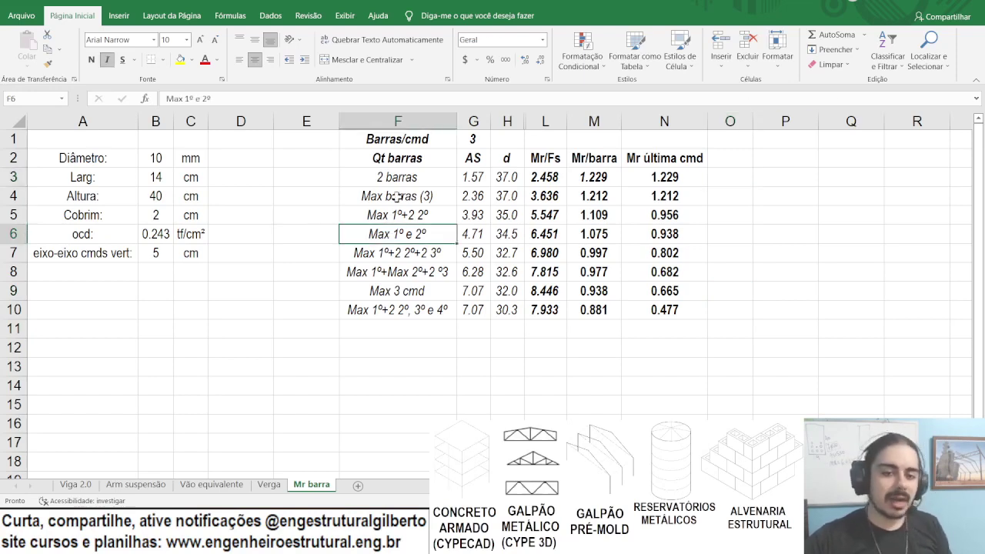
click(368, 217)
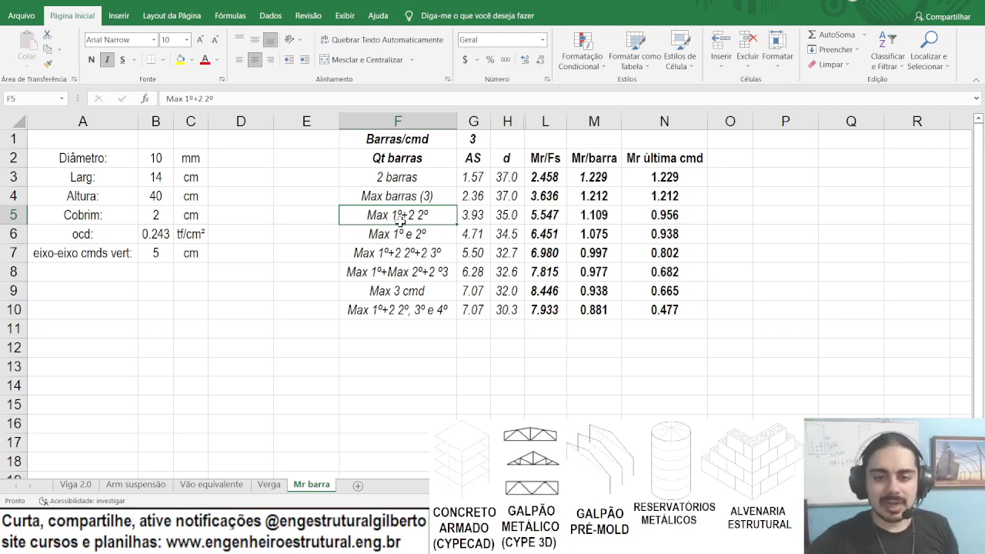
click(472, 222)
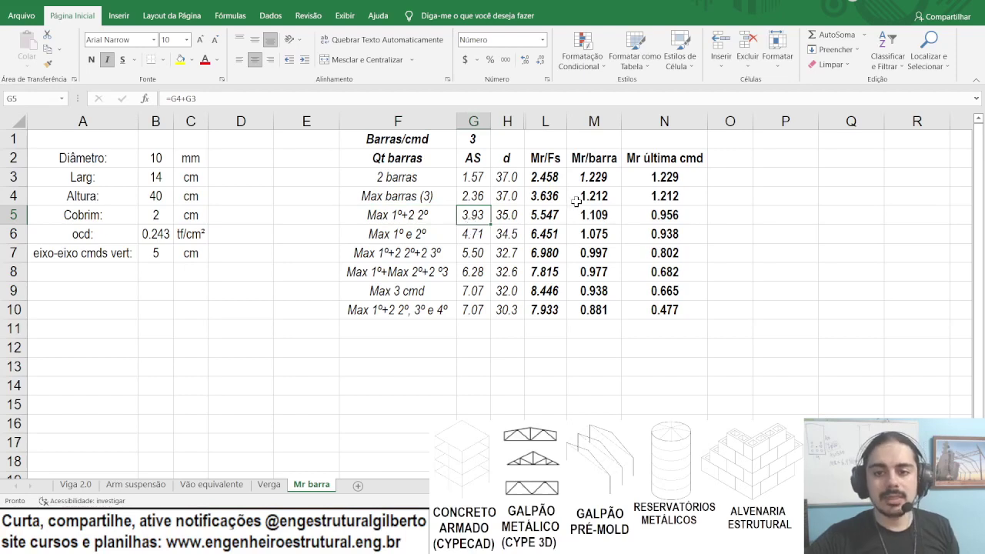
click(548, 217)
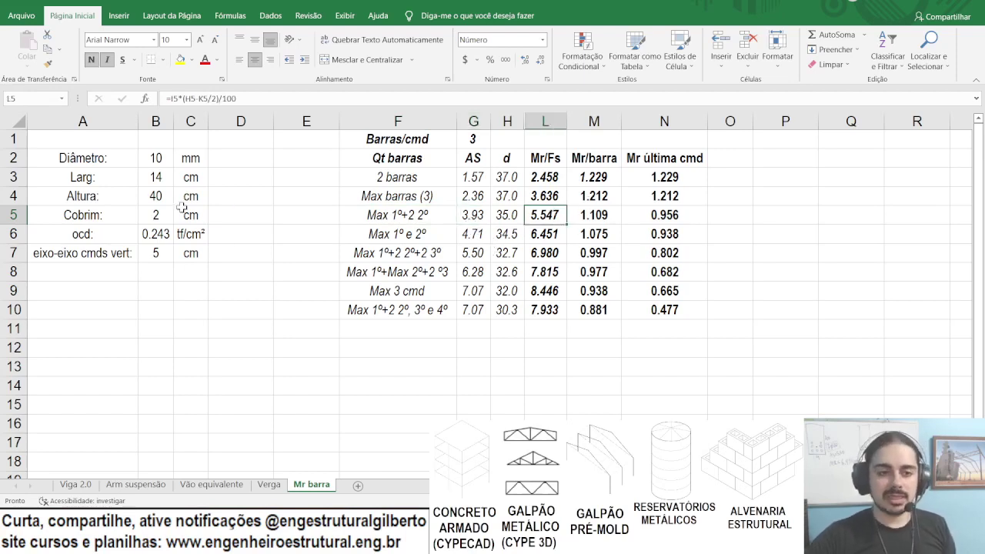
- Try a bar diameter of 16 mm in B2, review the "2 barras" row and undo the diameter change
click(157, 152)
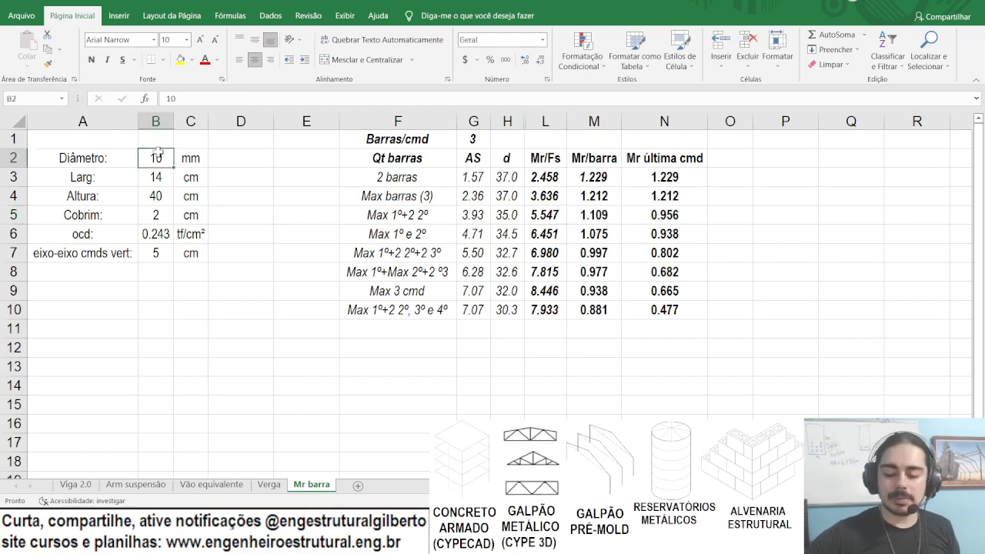
text(16)
key(Return)
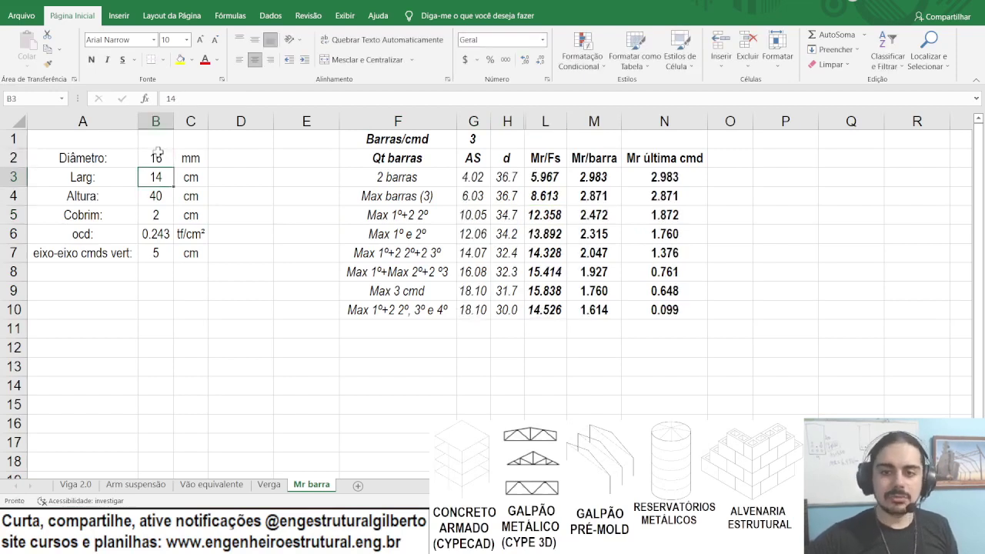
click(541, 177)
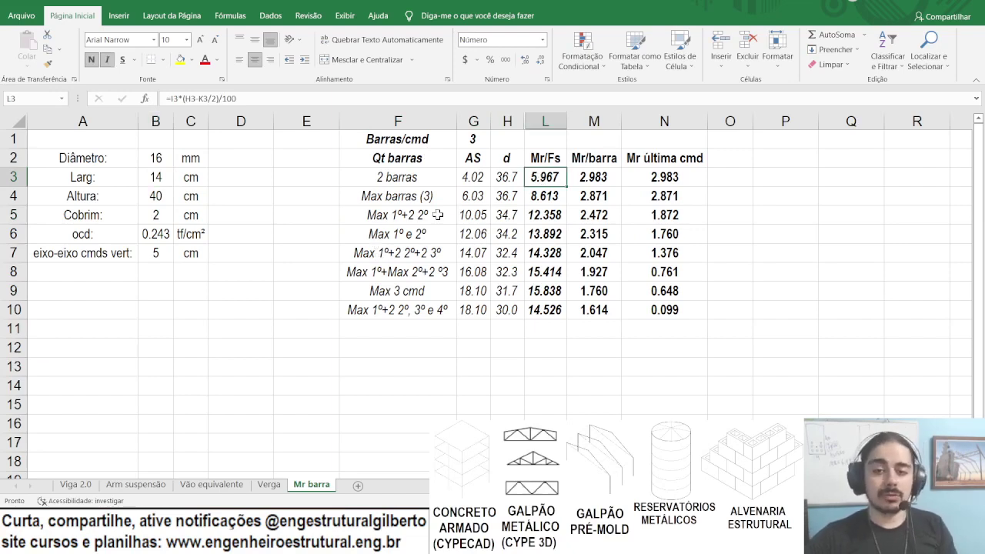
click(474, 178)
key(ctrl+z)
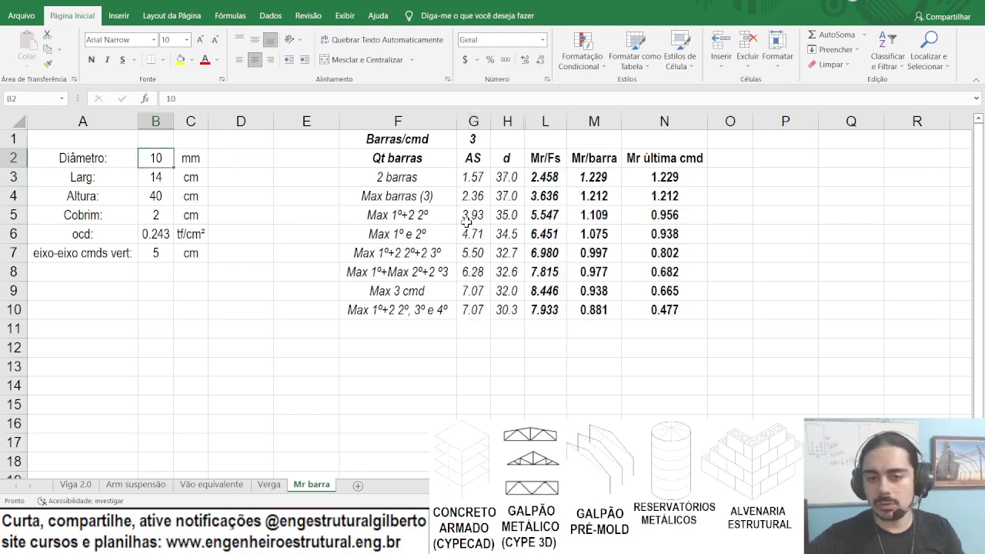
- Review the bar diameter, the steel area in G5 and the last-layer moments in N10, N9 and N3
click(462, 219)
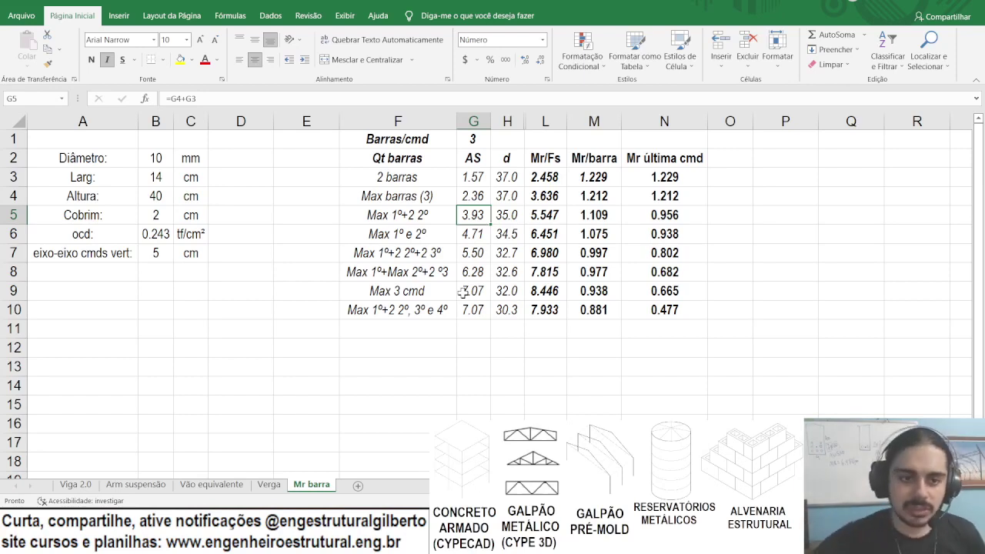
click(153, 163)
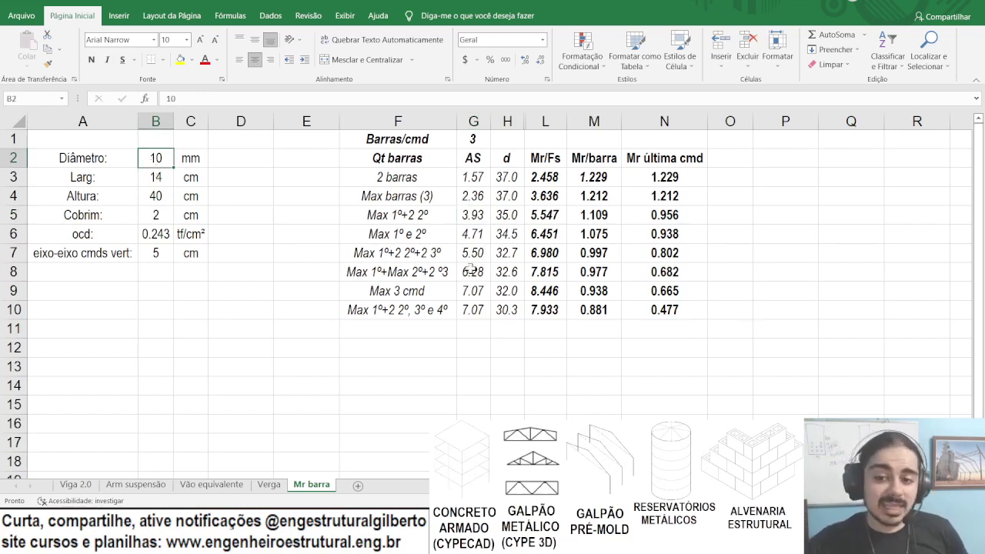
click(664, 310)
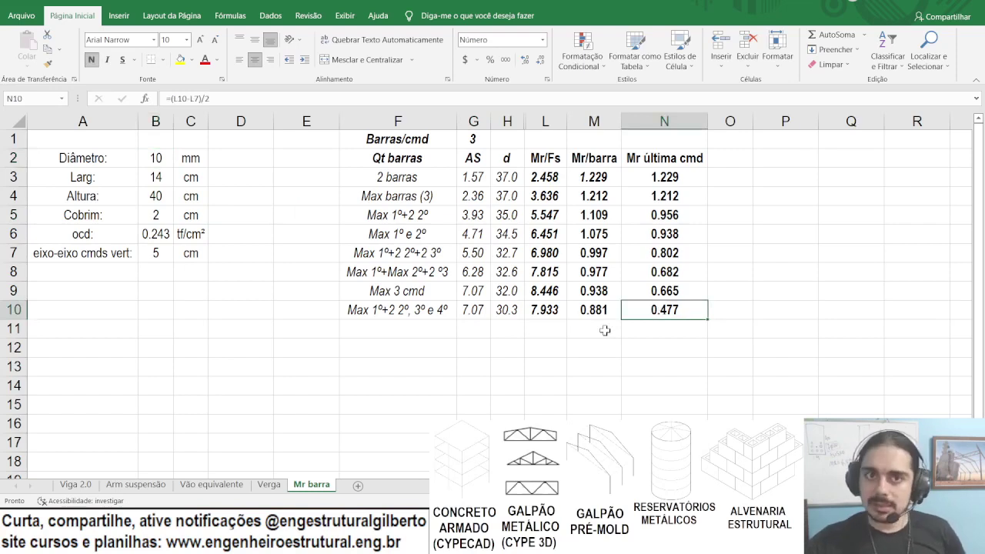
key(Up)
click(675, 180)
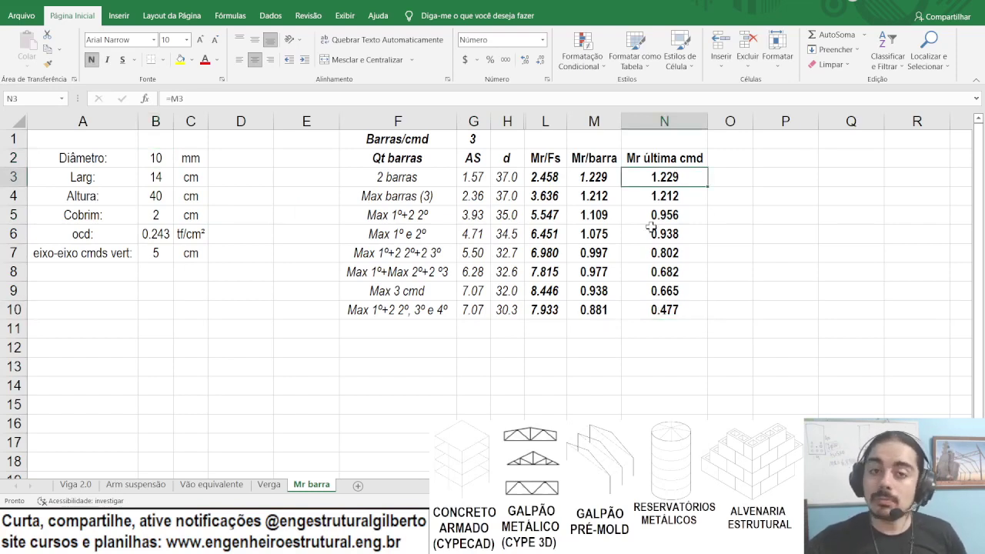
- Calculate in N11 the ratio of the last-layer moments with =N10/N3 and format it as a percentage
click(658, 323)
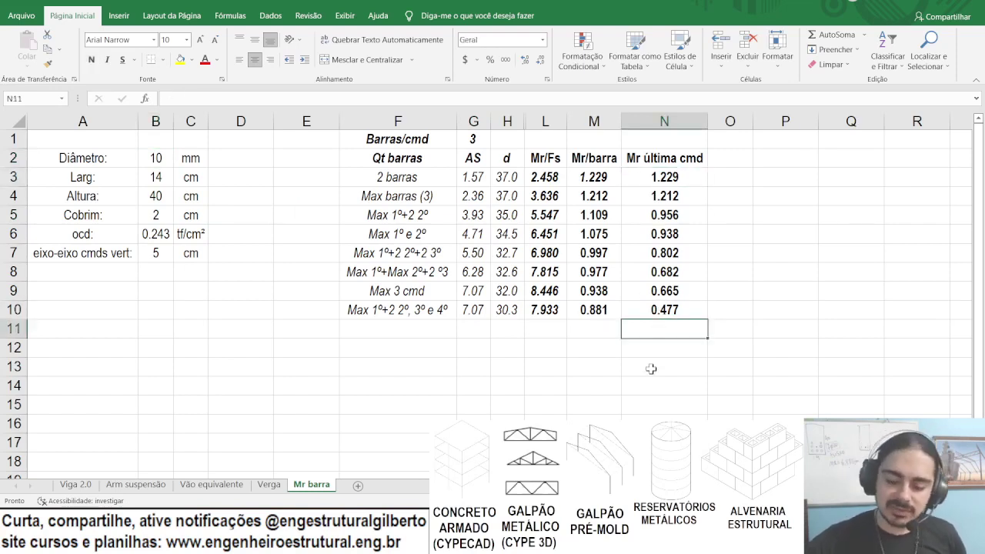
text(=)
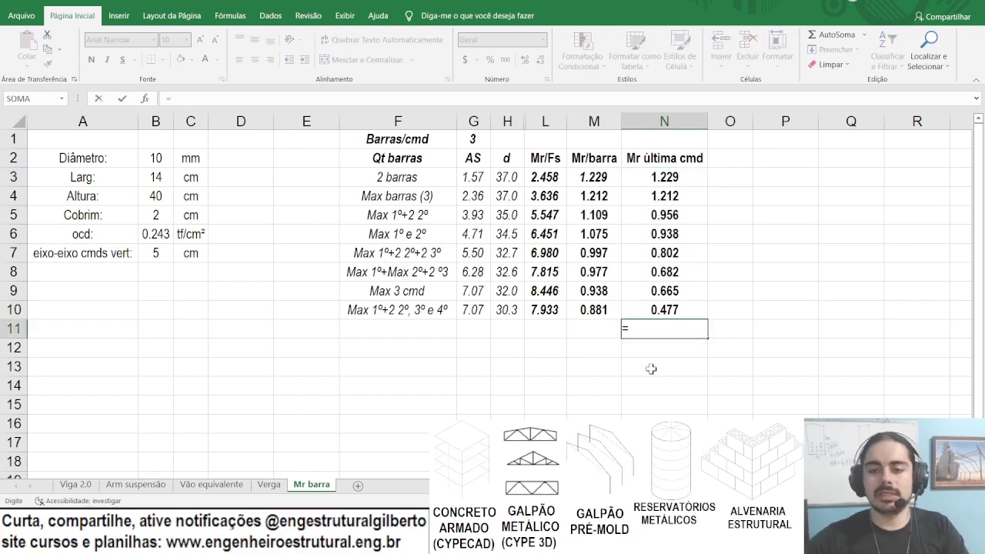
click(664, 310)
text(/)
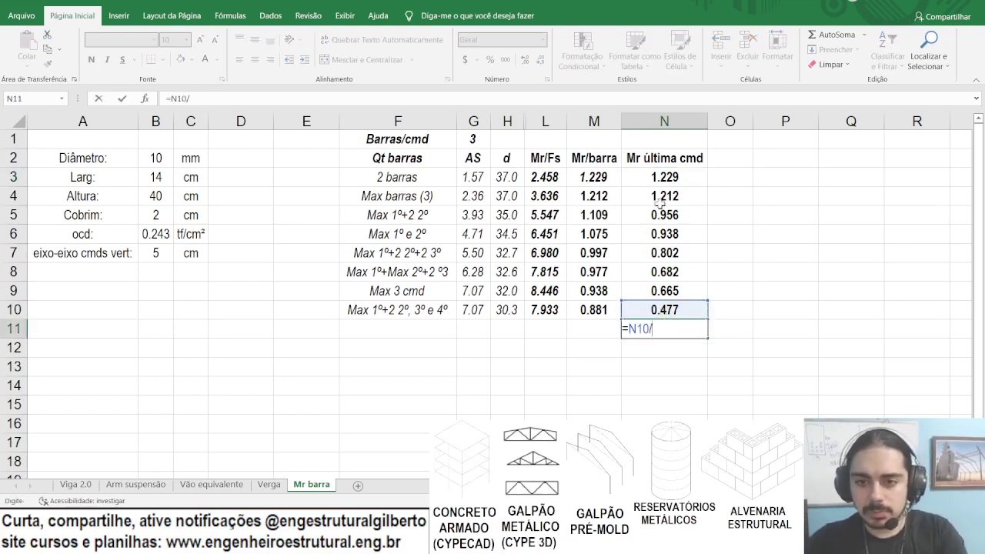
click(659, 180)
key(Return)
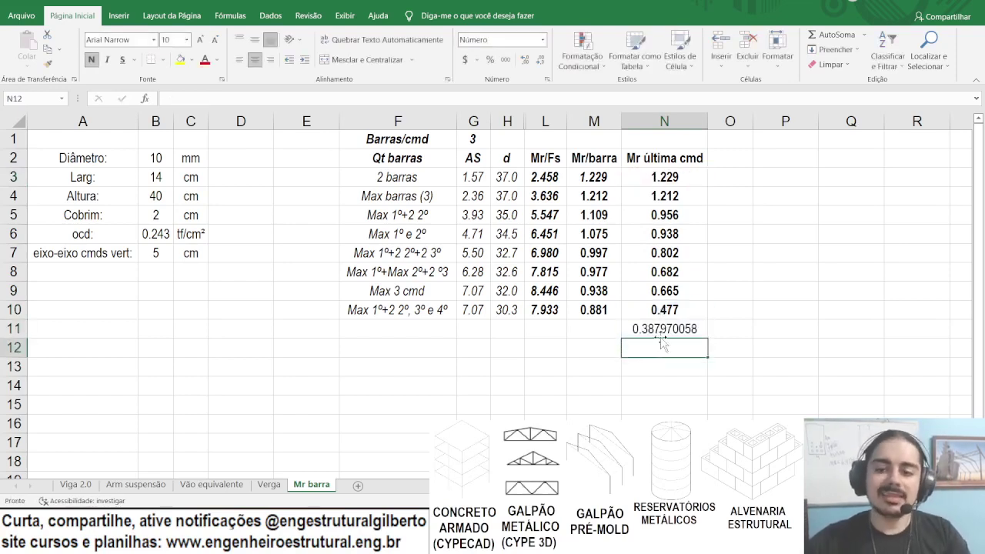
click(663, 330)
click(491, 61)
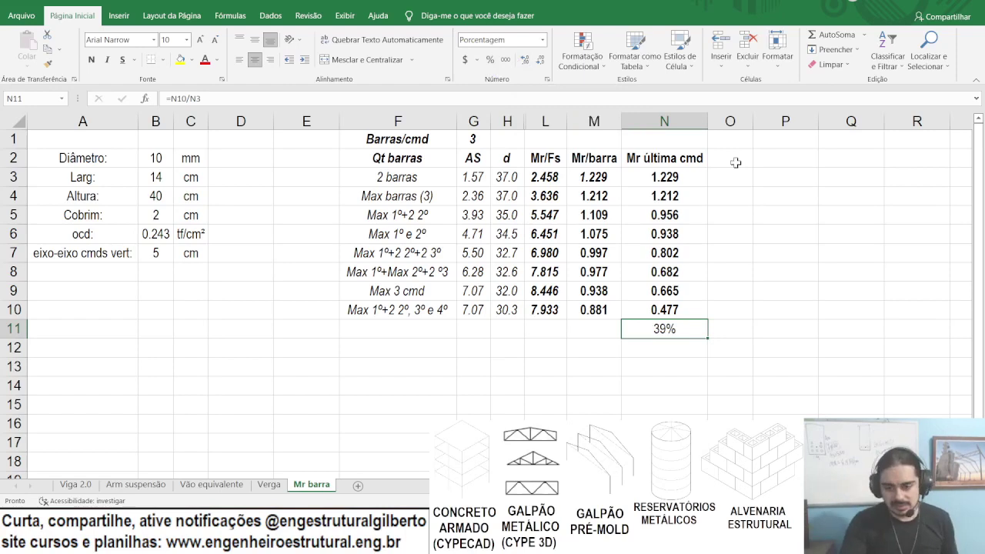
- Calculate the equivalent bar diameter in N12 with the formula =B2*N11^0.5
key(Return)
text(=)
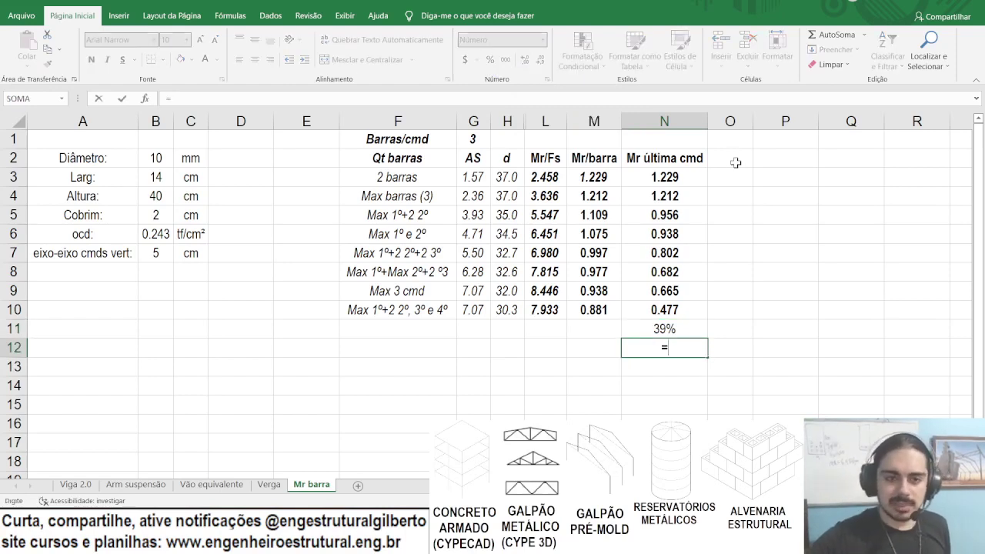
click(162, 159)
text(*)
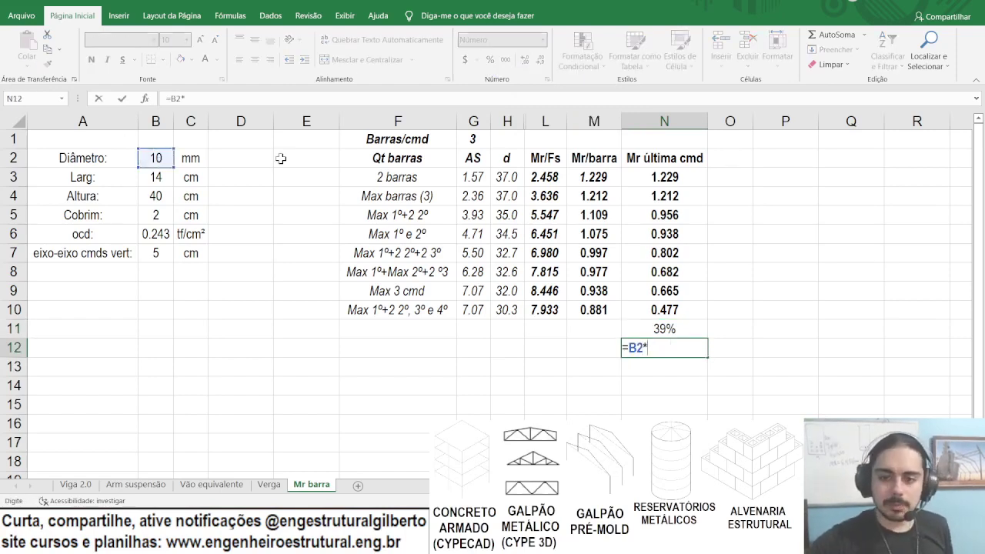
click(681, 329)
text(^0.5)
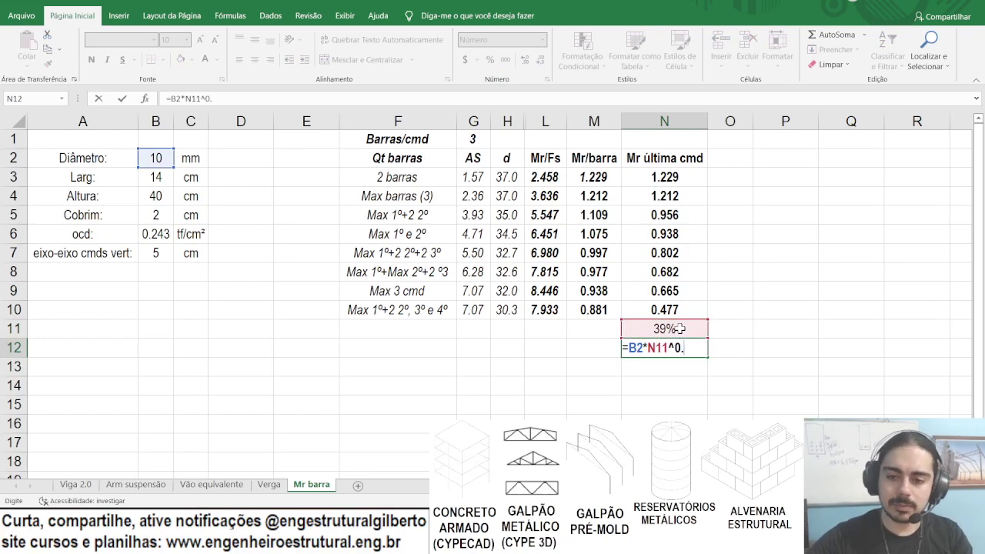
key(Return)
key(Up)
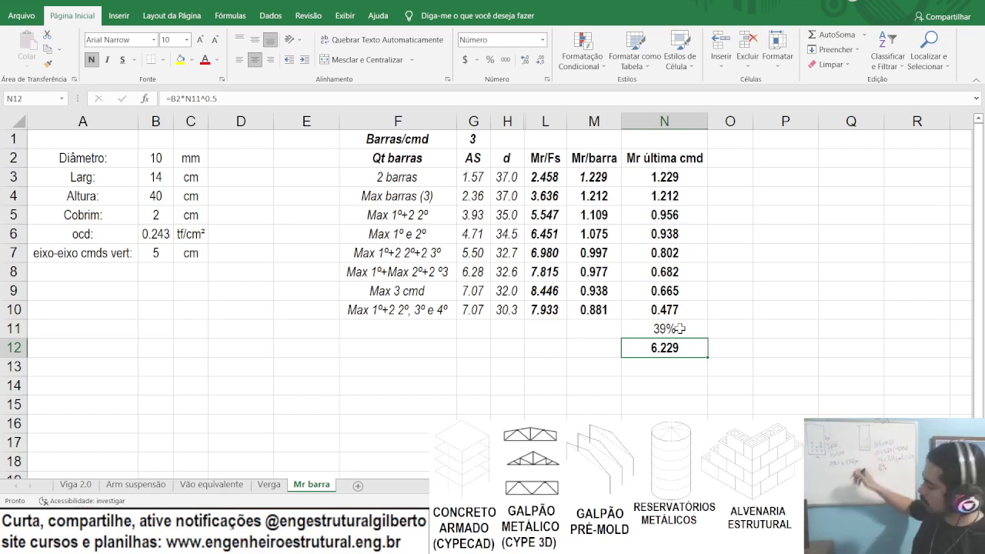
key(alt+Tab)
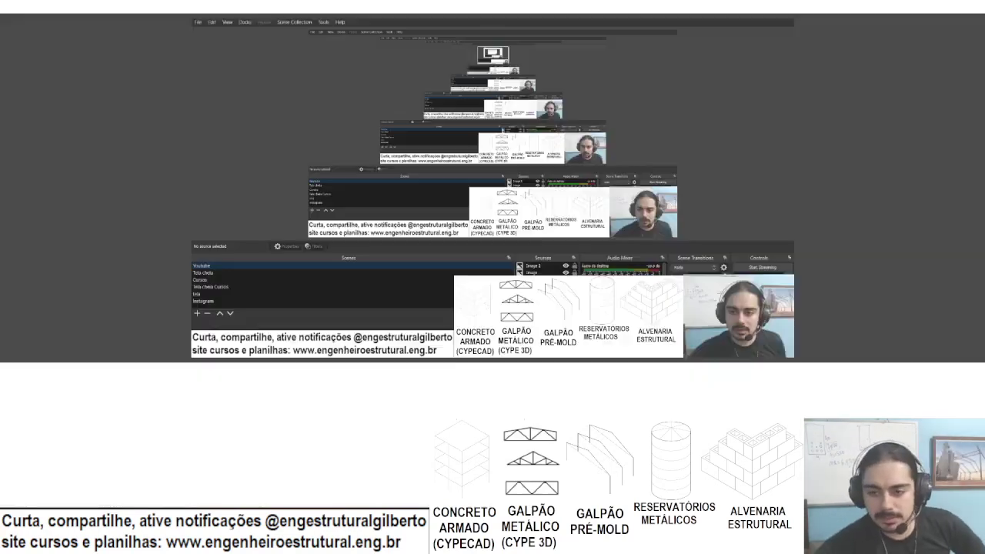
click(18, 416)
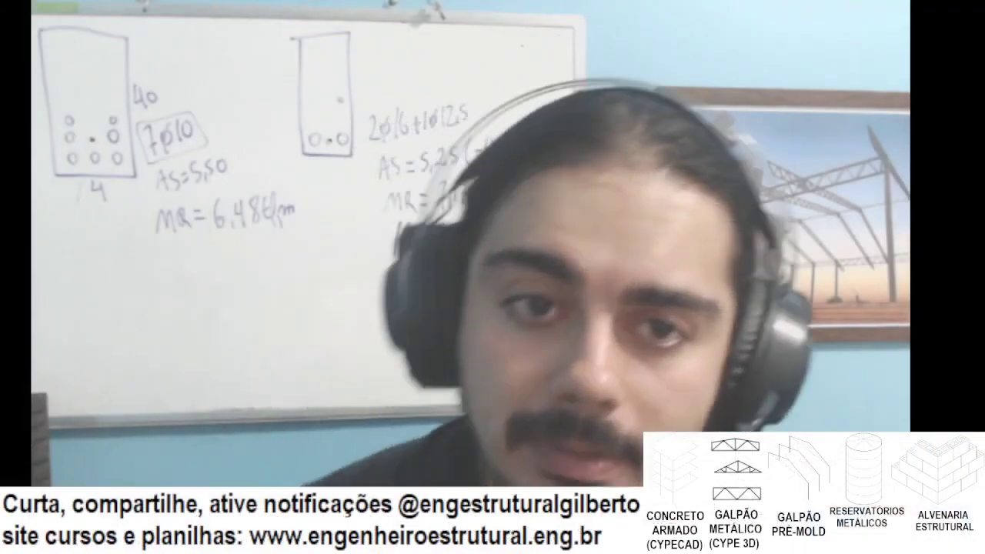